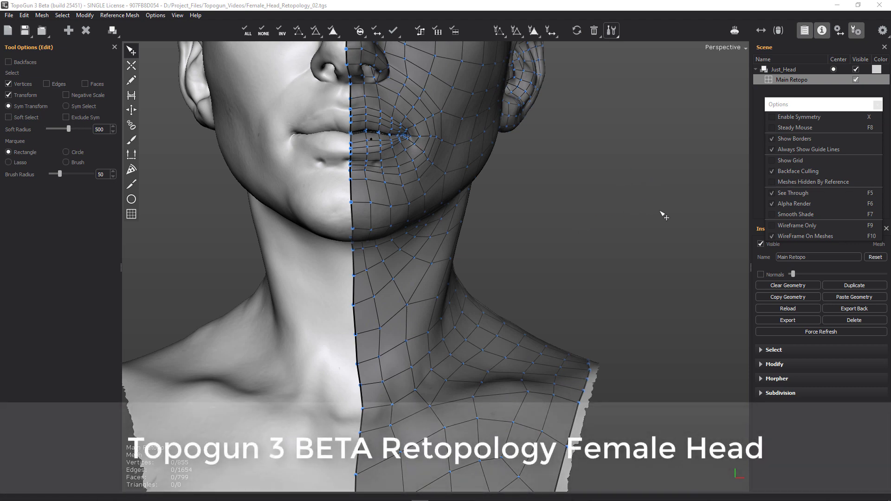
Step: Examine the open centre border of the half-head retopology mesh from the face down to the chest
middle_click_drag(604, 268, 633, 255)
scroll(577, 254, "up", 6)
left_click_drag(630, 209, 607, 224, "alt")
right_click_drag(607, 225, 689, 144, "alt")
middle_click_drag(689, 144, 682, 212, "alt")
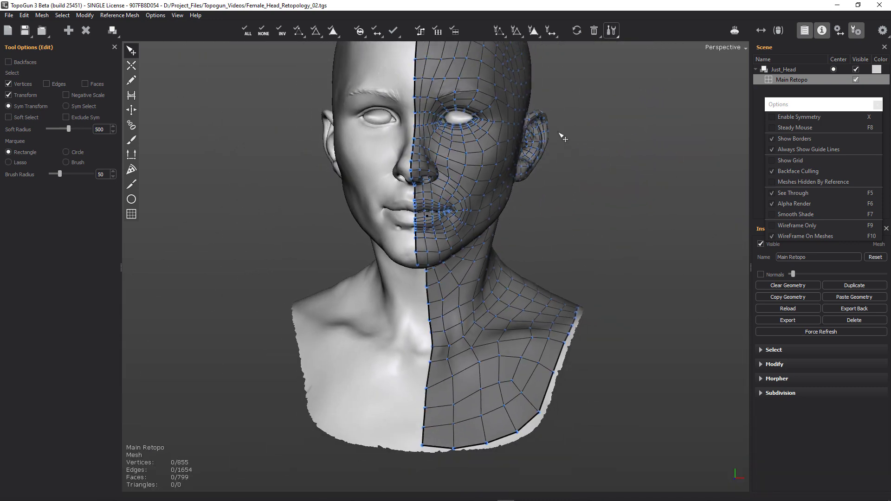
middle_click_drag(563, 135, 622, 193)
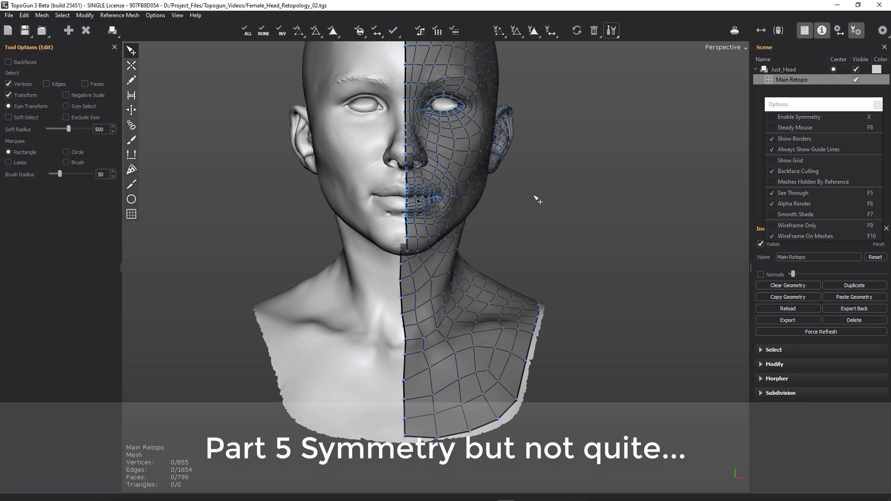
middle_click_drag(636, 219, 587, 181)
scroll(587, 181, "up", 10)
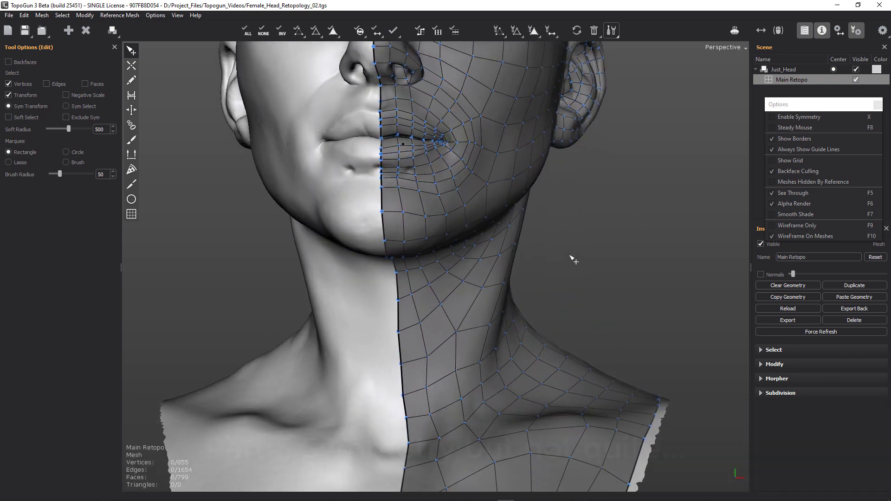
scroll(600, 311, "up", 10)
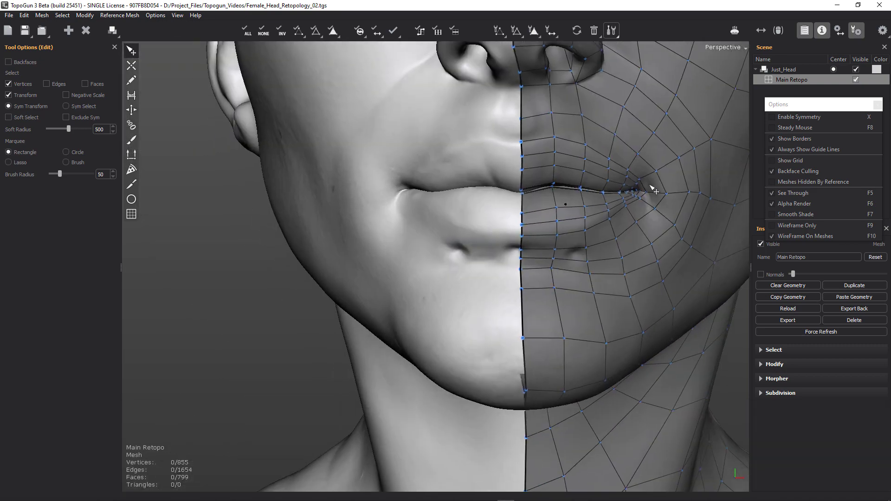
middle_click_drag(652, 187, 535, 202)
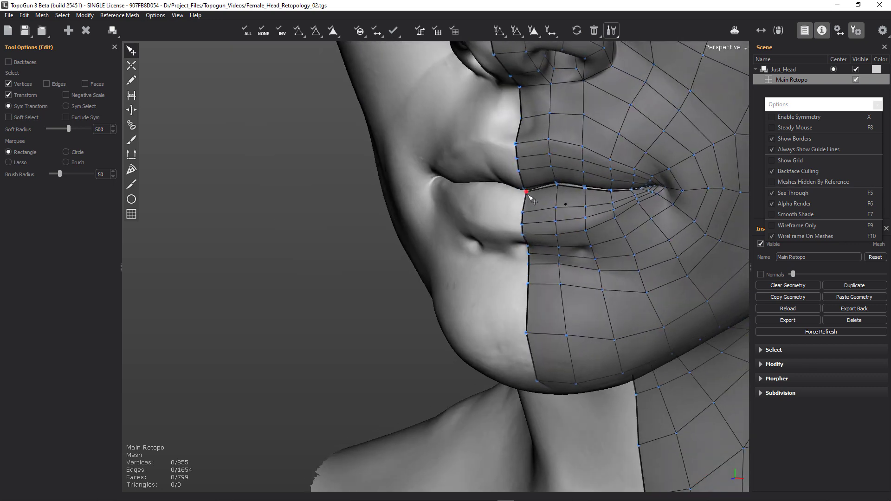
left_click(527, 192)
right_click_drag(593, 255, 495, 274, "alt")
middle_click_drag(496, 273, 406, 149, "alt")
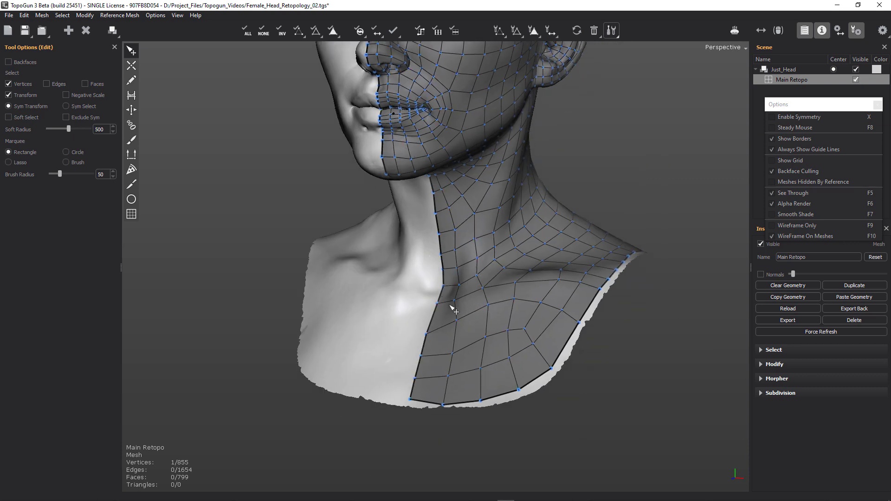
right_click_drag(451, 304, 469, 294, "alt")
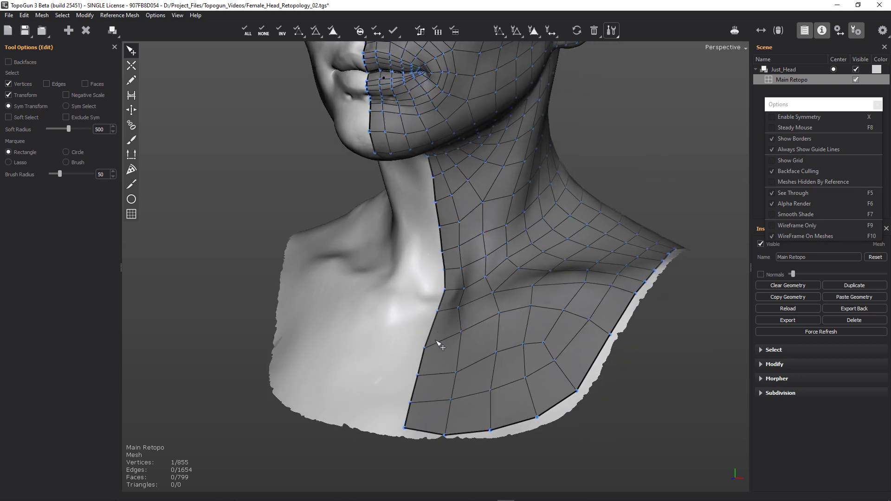
Step: Try to select the centre border by picking the mesh's entire open edge loop in edge selection mode
key("2")
left_click(432, 339)
double_click(428, 344)
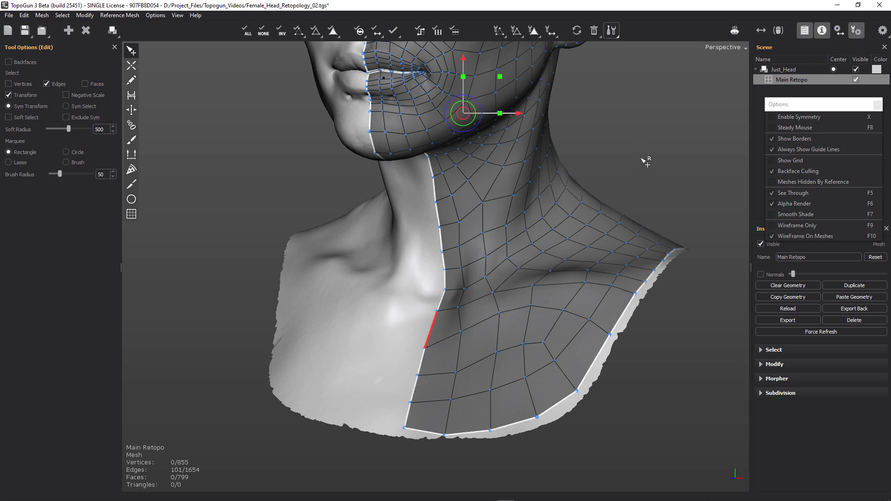
key("w")
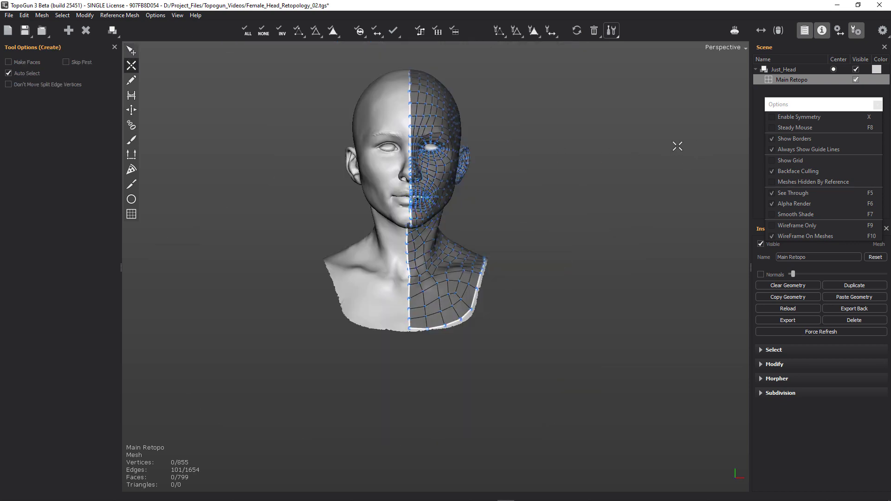
scroll(659, 153, "down", 3)
scroll(603, 184, "up", 4)
middle_click_drag(575, 203, 606, 270)
scroll(603, 279, "up", 4)
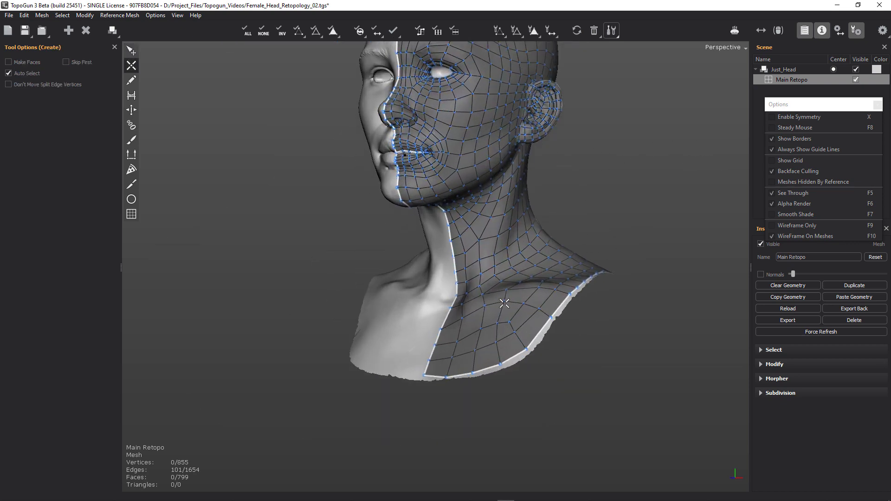
mouse_move(683, 172)
middle_mouse_down()
mouse_move(700, 160)
mouse_move(688, 159)
middle_mouse_up()
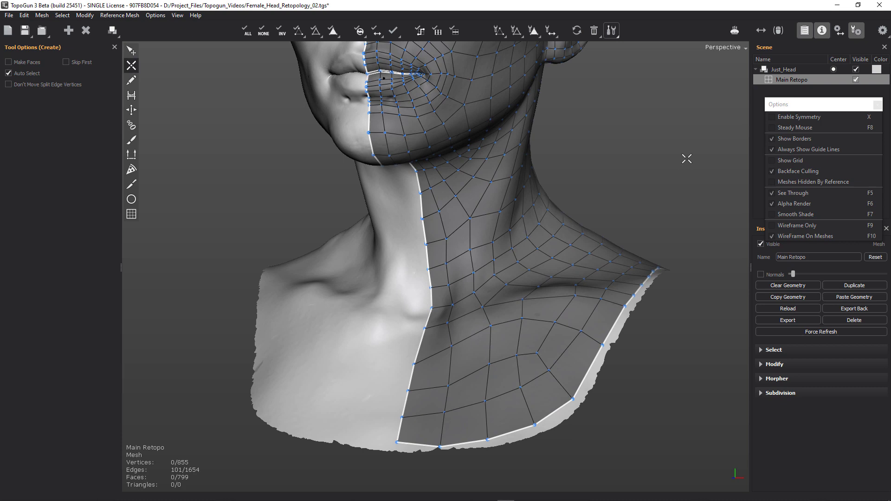
key("e")
left_click(386, 271)
Step: Select the front centre-border edges by path from the mid-lip vertex to the lowest chest vertex, converting the vertex selection to edges
middle_click_drag(666, 171, 609, 225)
scroll(603, 150, "up", 3)
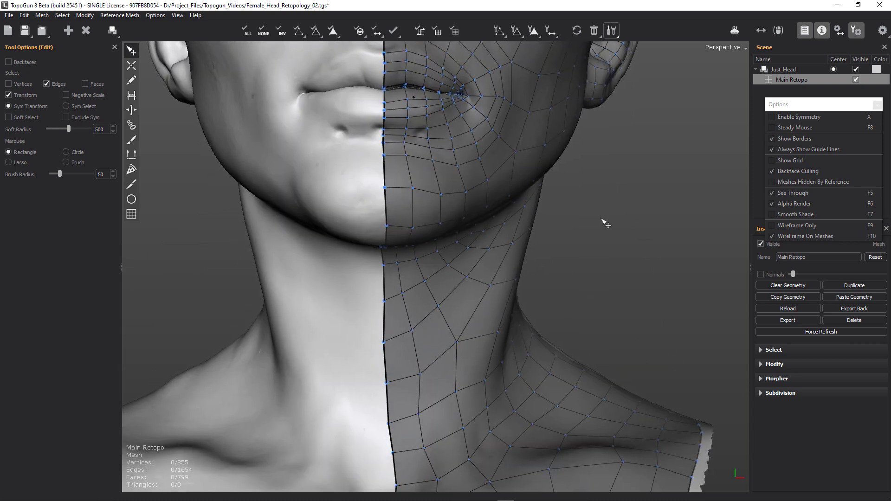
scroll(578, 184, "up", 3)
middle_click_drag(580, 186, 615, 344)
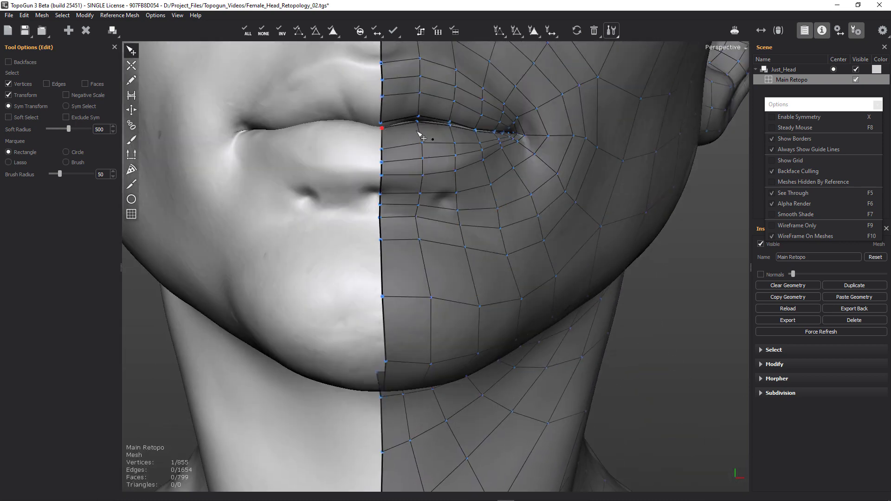
scroll(544, 359, "down", 6)
middle_click_drag(506, 274, 537, 70)
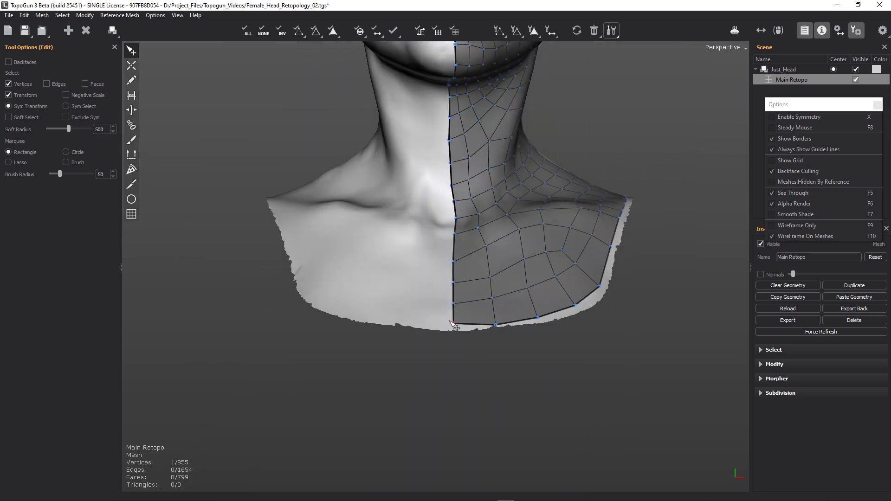
left_click(455, 324, "shift")
left_click(420, 30)
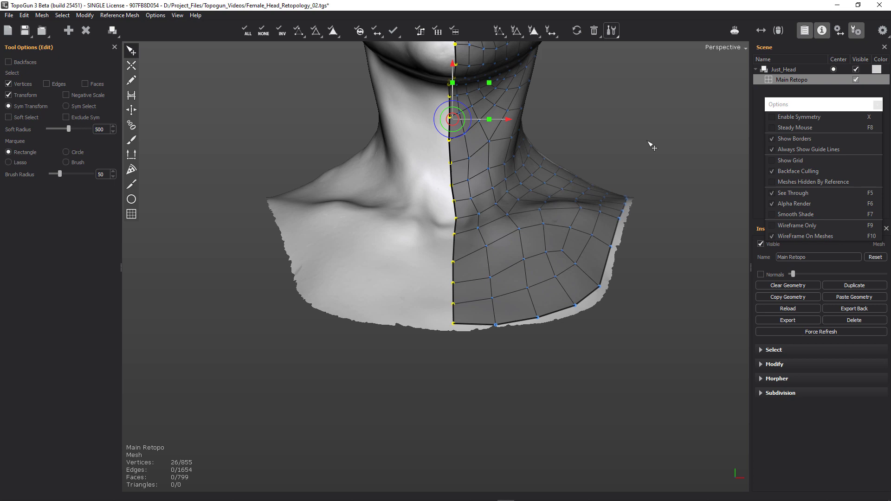
key("ctrl+e")
Step: Close the floating Options palette
middle_click_drag(614, 205, 597, 274, "alt")
left_click_drag(597, 275, 667, 258, "alt")
left_click_drag(830, 108, 189, 132)
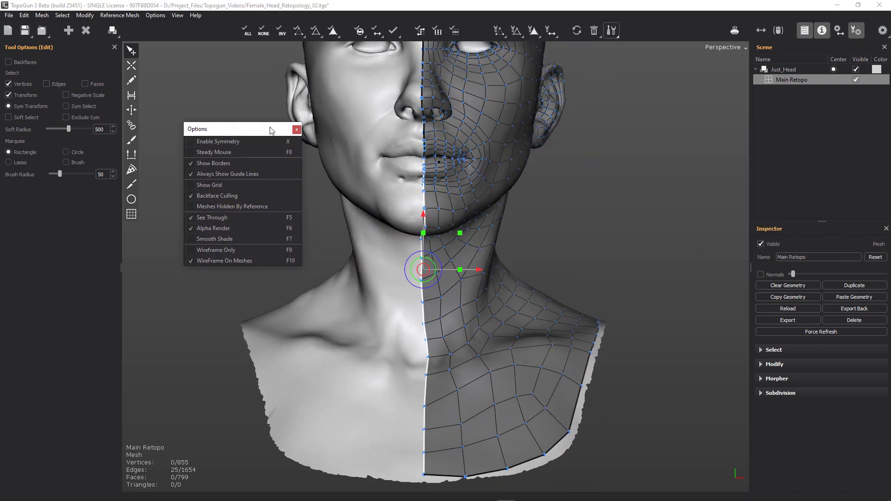
left_click(296, 129)
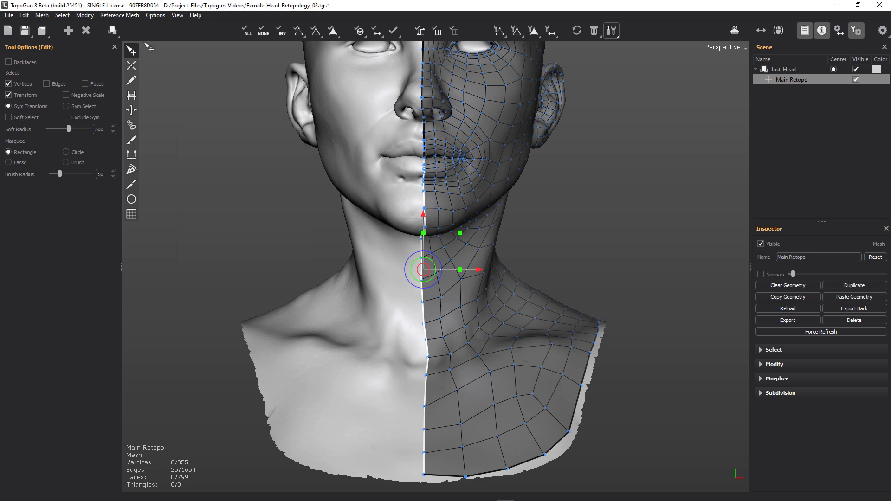
Step: Float the Symmetry commands as a separate palette and apply Symmetry Zero Snap to the selected front centre edges
left_click(84, 15)
mouse_move(132, 62)
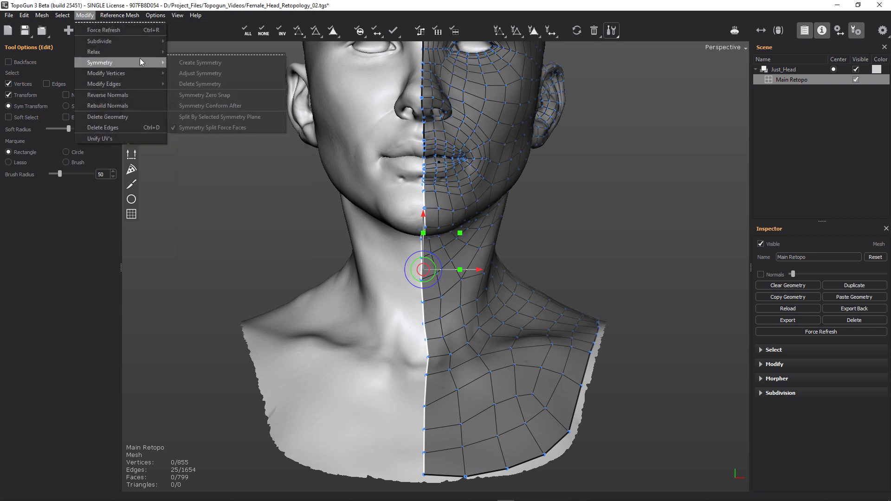
left_click(195, 56)
left_click_drag(242, 51, 675, 80)
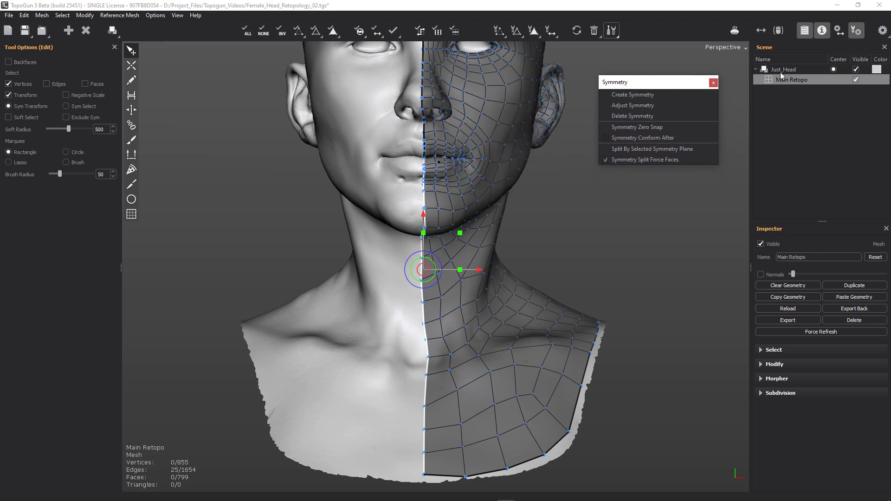
left_click(617, 132)
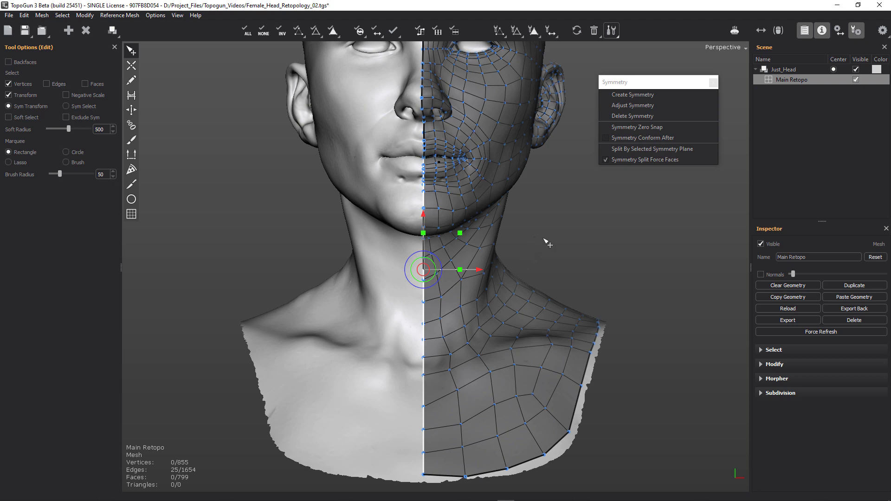
left_click(384, 334)
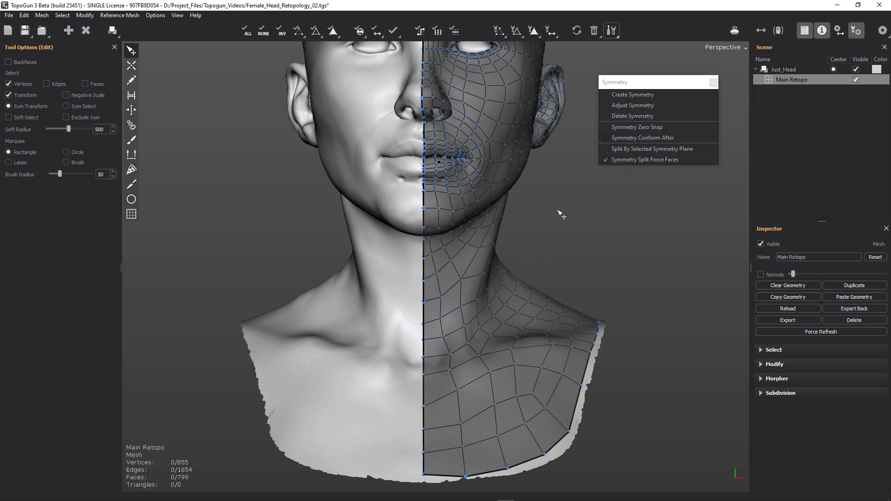
Step: Select the centre-border edges by path from the mid-lip vertex up to the top of the forehead and apply Symmetry Zero Snap
scroll(453, 251, "up", 3)
middle_click_drag(471, 106, 453, 284, "alt")
left_click_drag(454, 283, 403, 276, "alt")
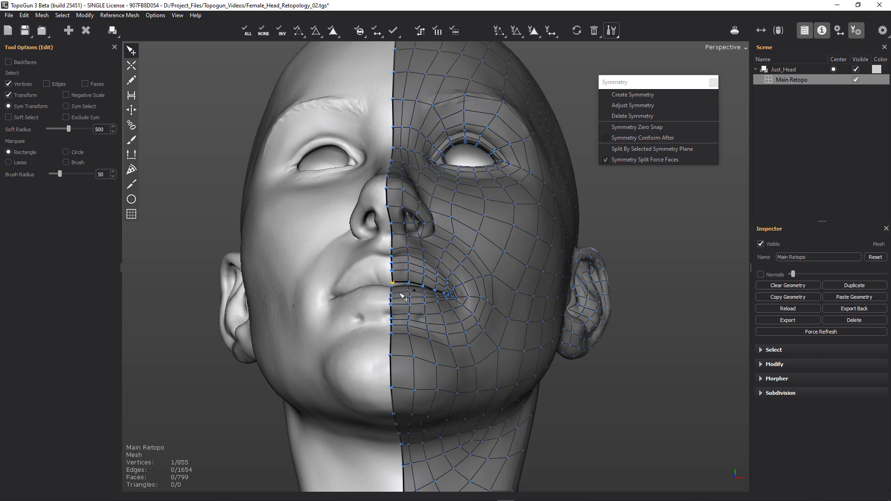
key("ctrl+z")
scroll(442, 209, "up", 5)
scroll(441, 209, "down", 10)
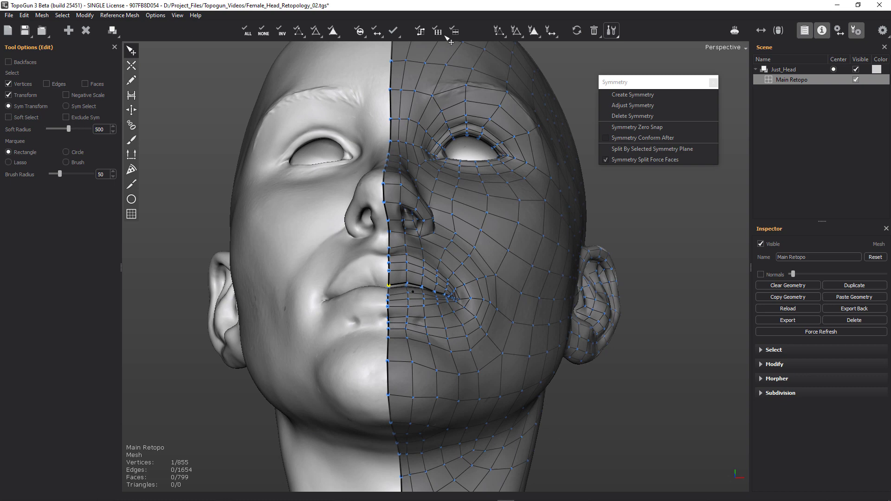
middle_click_drag(342, 122, 427, 243)
left_click(416, 159, "shift")
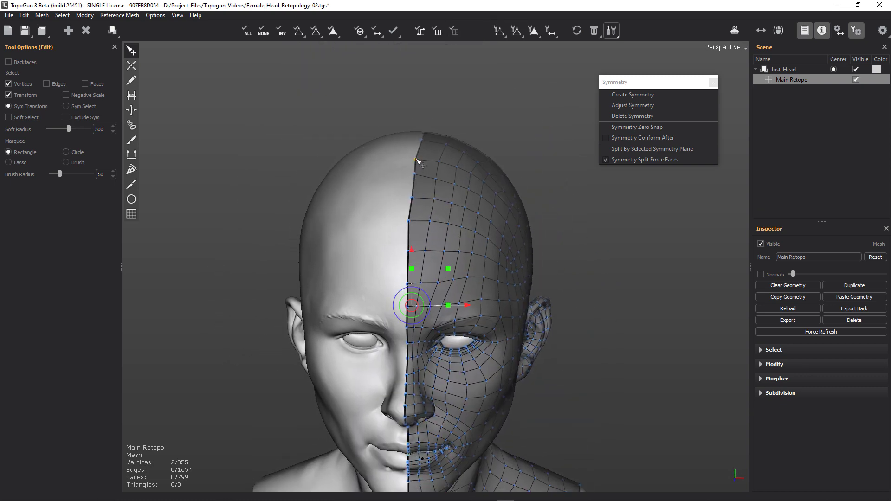
key("p")
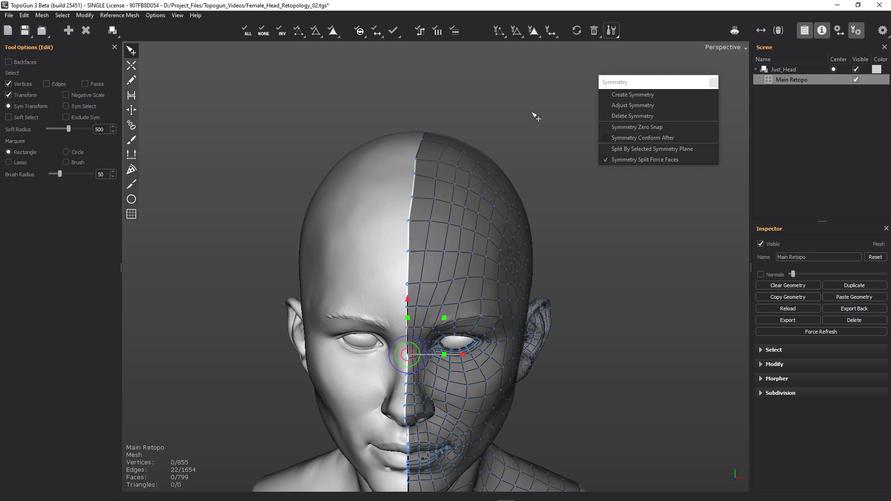
middle_click_drag(595, 279, 613, 158)
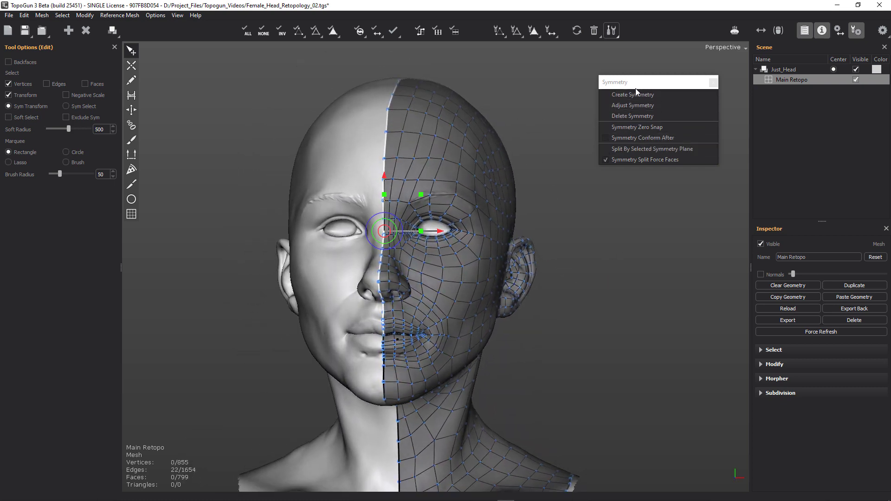
left_click(638, 128)
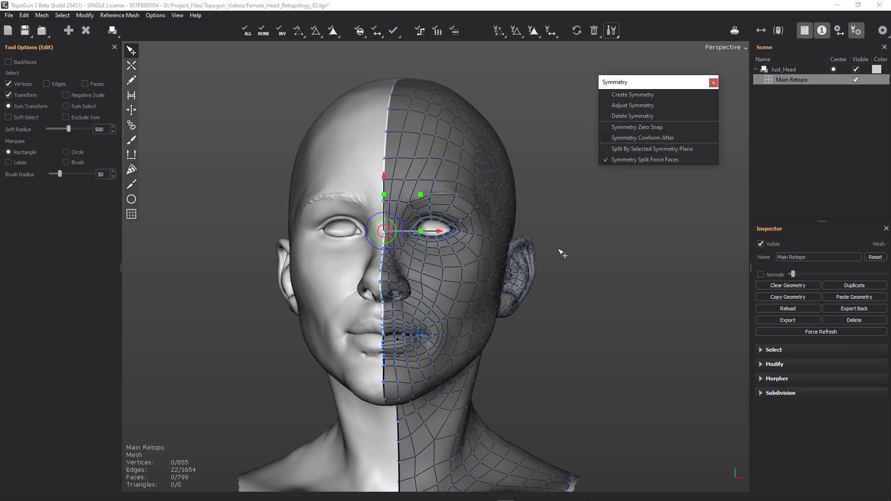
Step: Select the centre-border edges from the crown down the back of the head to the neck's lower border and apply Symmetry Zero Snap
middle_click_drag(597, 199, 460, 179)
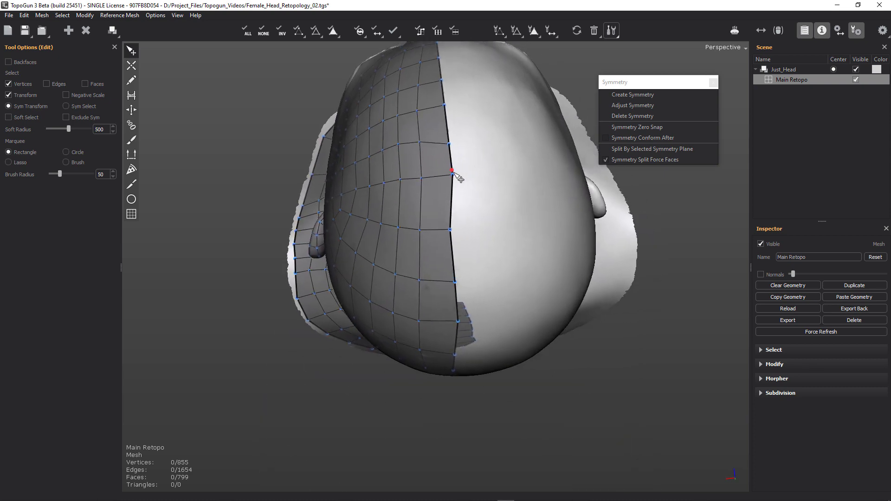
left_click(455, 173)
middle_click_drag(570, 114, 433, 167)
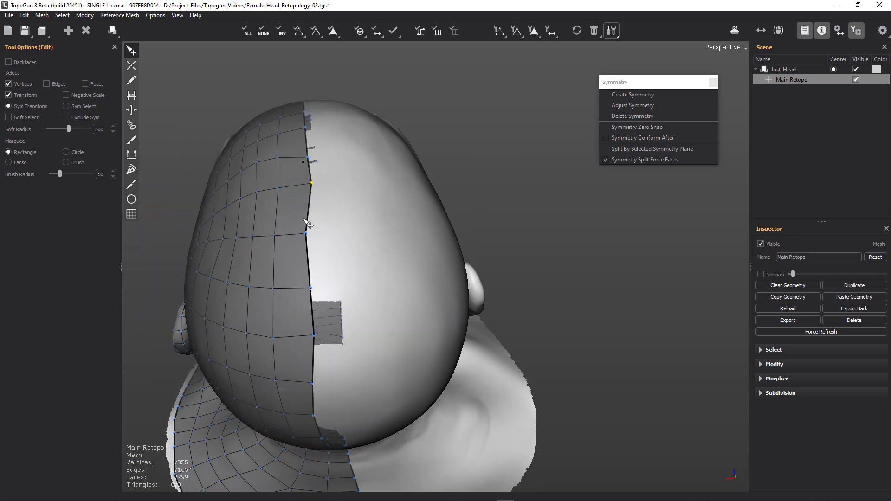
right_click_drag(541, 276, 500, 307, "alt")
middle_click_drag(499, 306, 437, 129, "alt")
left_click_drag(545, 264, 515, 97, "alt")
double_click(330, 274)
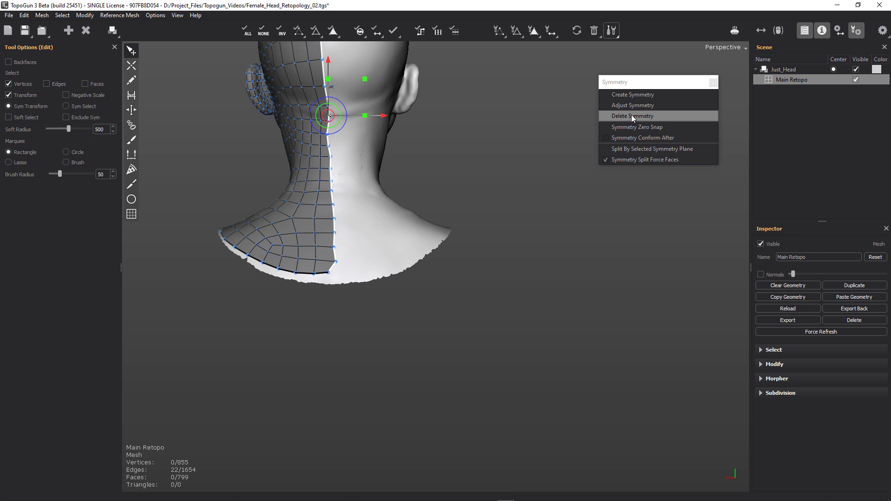
left_click(633, 128)
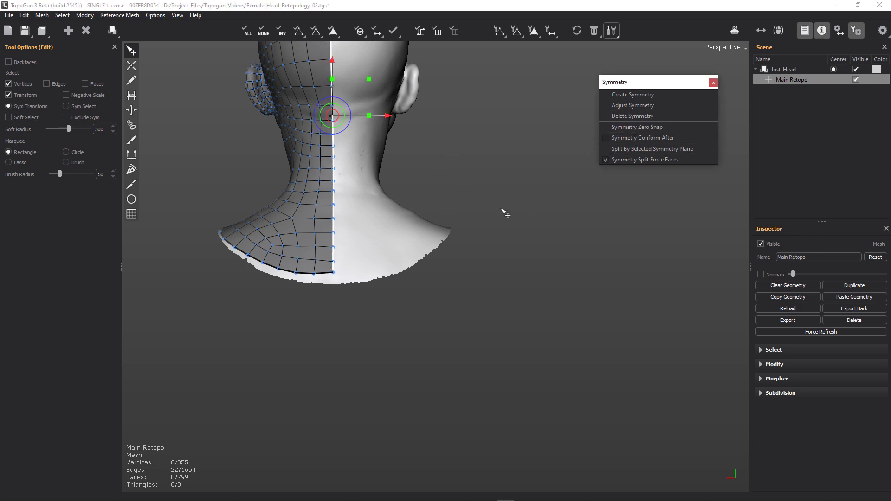
Step: Inspect the centre border from the back of the neck around to the face and clear the edge selection
middle_click_drag(464, 249, 270, 431)
left_click_drag(269, 432, 110, 338, "alt")
middle_click_drag(442, 275, 440, 380, "alt")
right_click_drag(495, 203, 632, 288, "alt")
middle_click_drag(467, 184, 575, 246, "alt")
left_click_drag(576, 247, 557, 209, "alt")
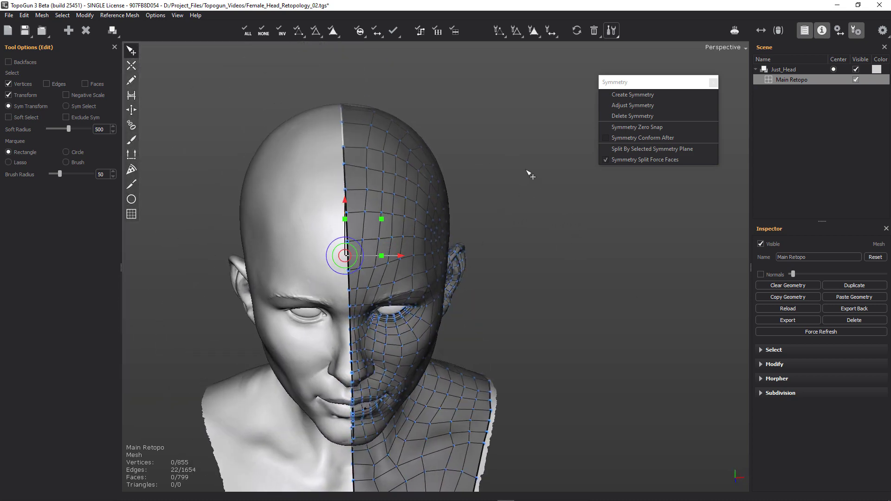
left_click(310, 193)
middle_click_drag(590, 190, 546, 150)
left_click_drag(542, 146, 530, 164, "alt")
middle_click_drag(530, 164, 513, 228, "alt")
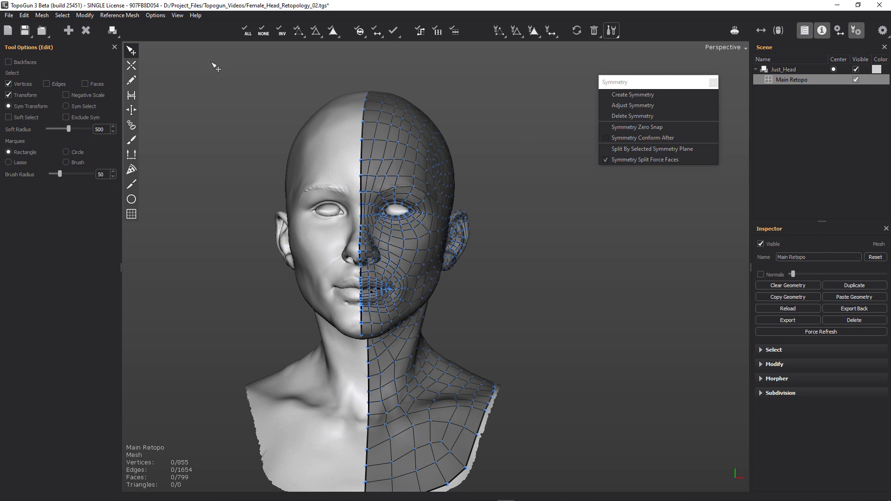
Step: Select all vertices and faces of the half-head mesh with backfaces included, and apply Create Symmetry
middle_click_drag(525, 125, 479, 94)
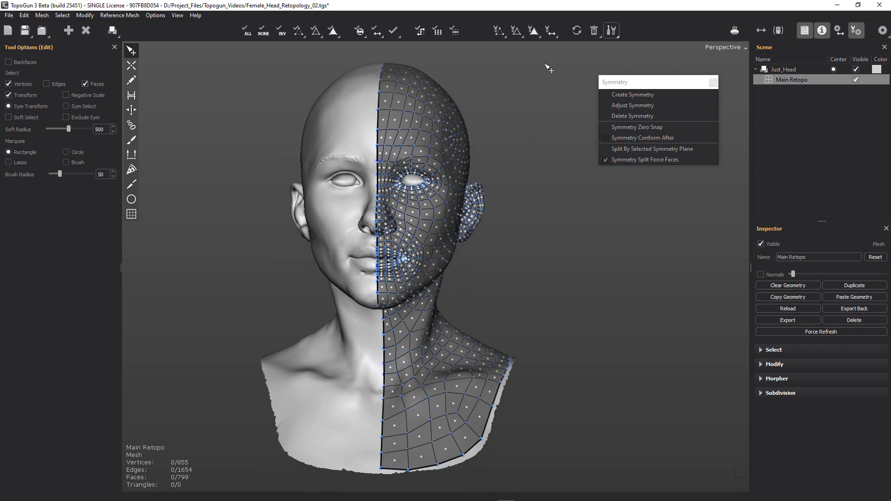
left_click(9, 62)
left_click_drag(541, 50, 352, 494)
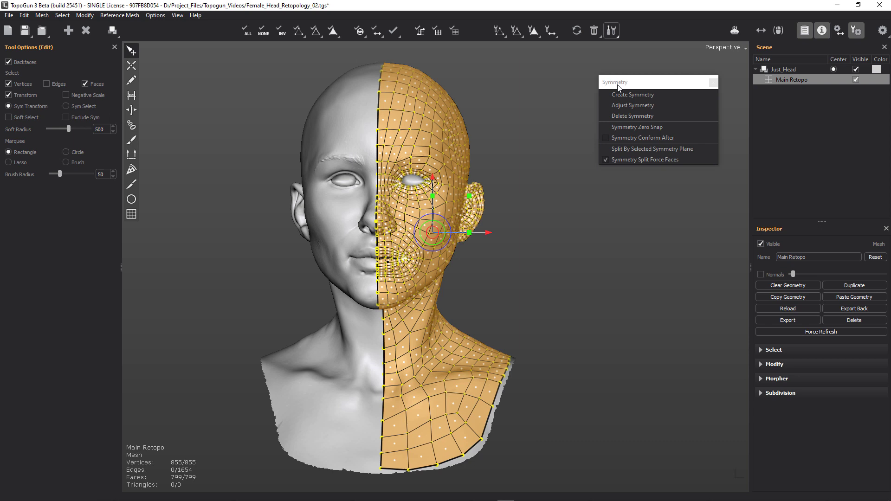
left_click(607, 94)
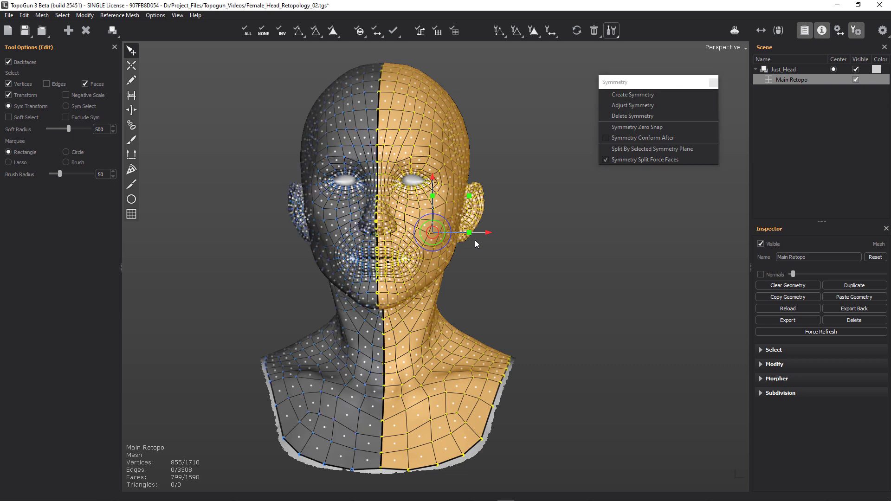
Step: Turn off face selection and select the vertices in a narrow band along the centre seam from the crown to the chest border
middle_click_drag(565, 278, 573, 190)
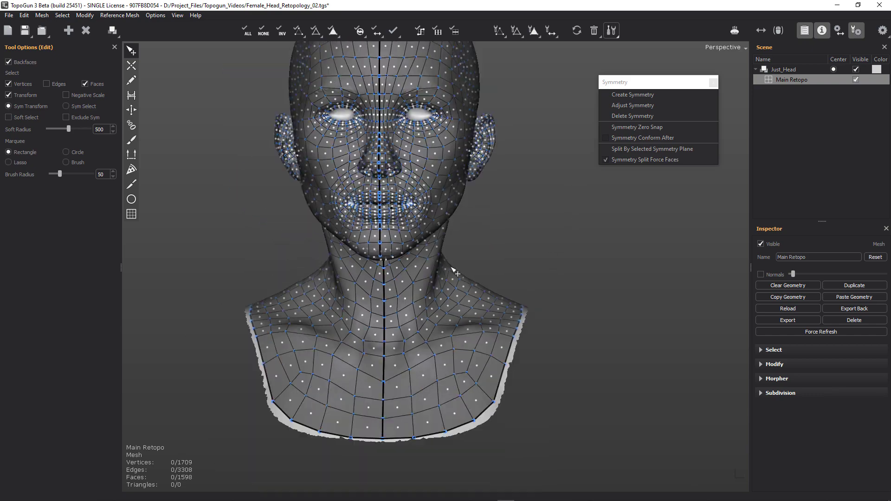
middle_click_drag(453, 271, 559, 312)
right_click_drag(556, 308, 554, 277, "alt")
middle_click_drag(561, 274, 556, 284, "alt")
left_click_drag(399, 48, 424, 86)
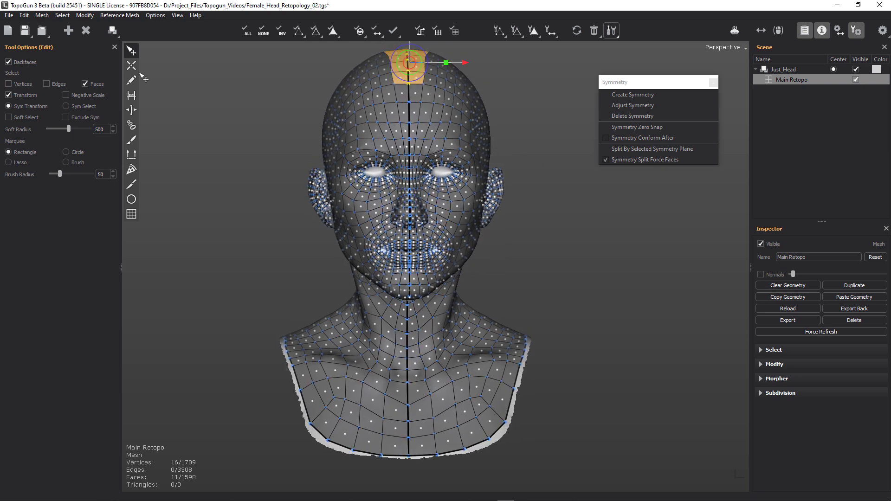
left_click(86, 86)
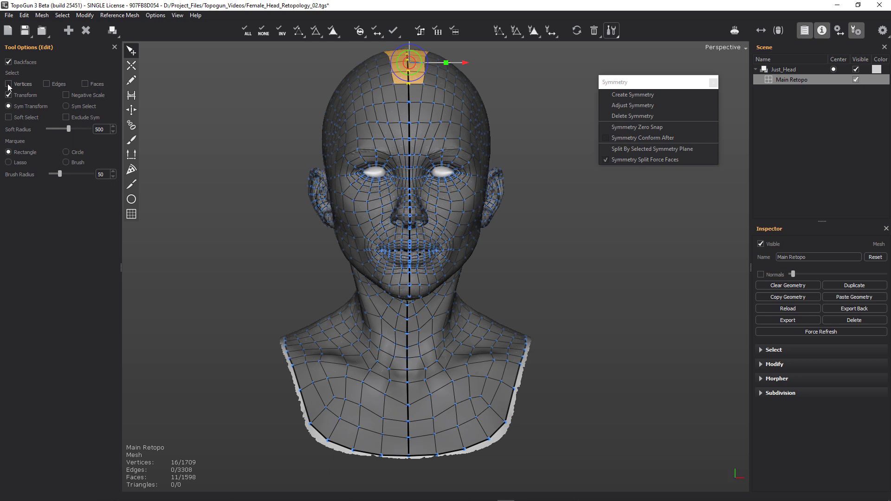
left_click_drag(395, 45, 426, 476)
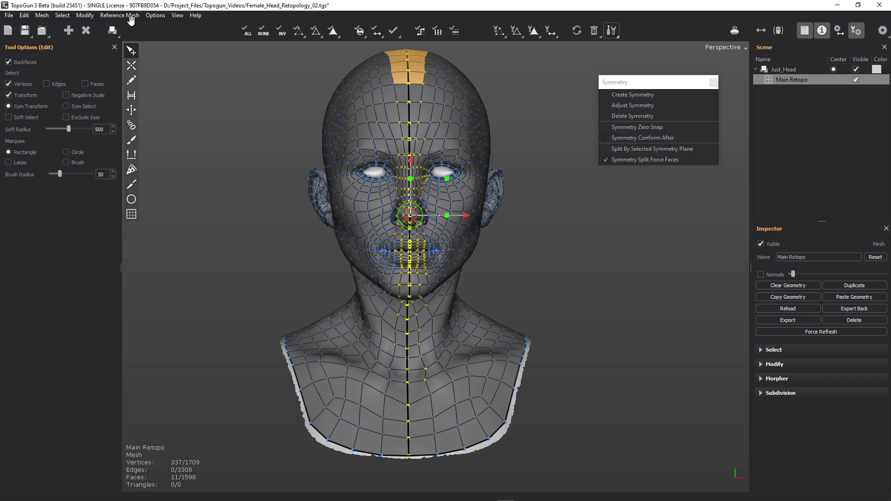
Step: Weld the selected centre-seam vertices to join the two mesh halves
left_click(160, 15)
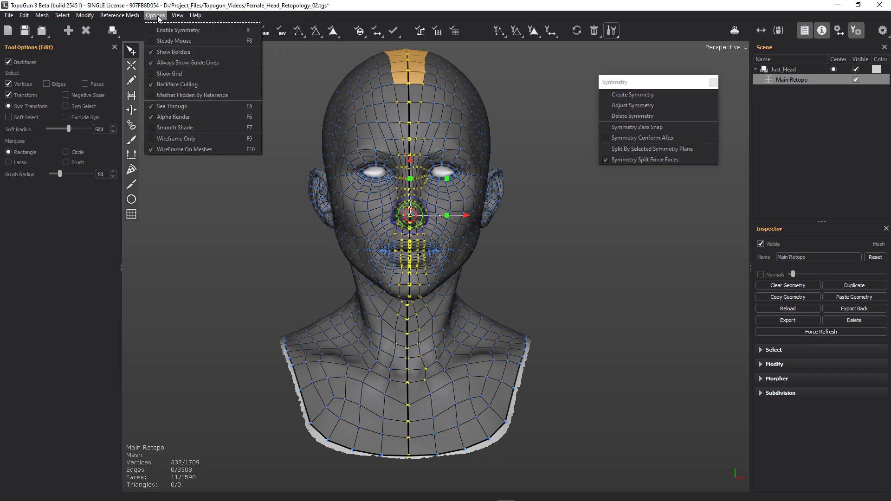
mouse_move(85, 16)
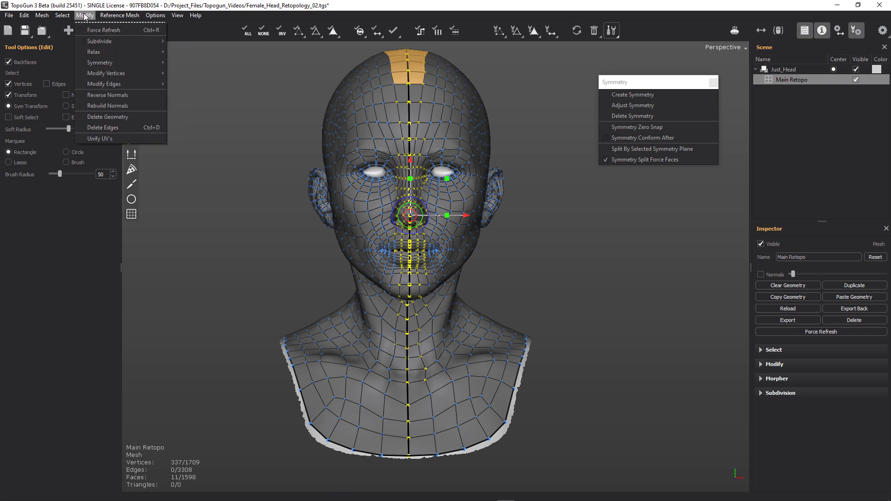
mouse_move(108, 73)
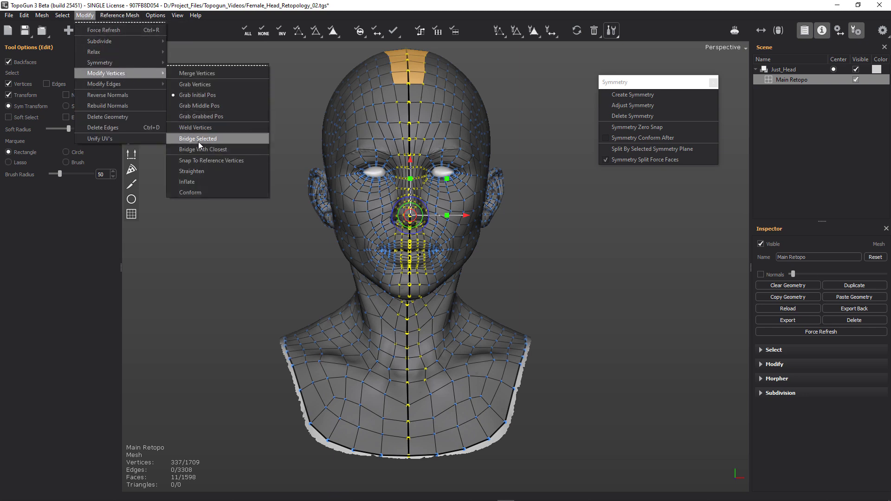
left_click(205, 128)
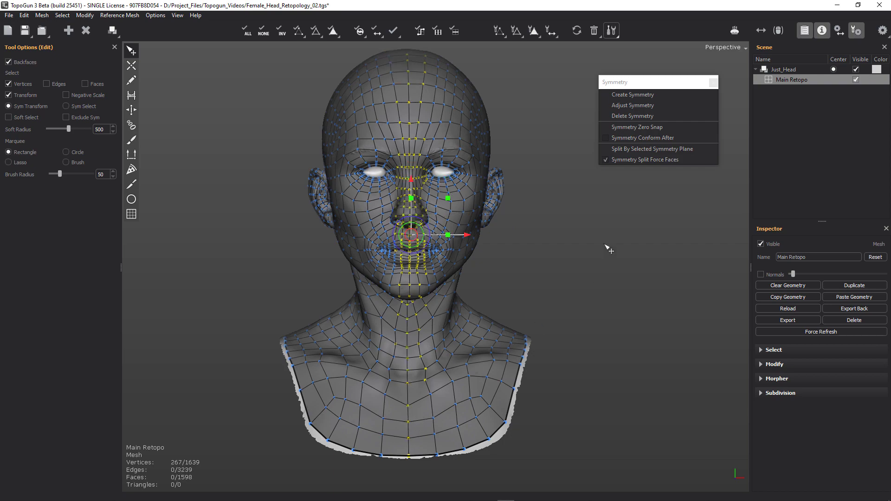
Step: Clear the selection and examine the welded mesh around the head and close up at the nose and mouth
mouse_move(635, 260)
left_mouse_down("alt")
mouse_move(594, 267)
mouse_move(636, 260)
left_mouse_up("alt")
right_click_drag(509, 299, 552, 277, "alt")
left_click_drag(583, 259, 601, 253, "alt")
scroll(605, 258, "down", 5)
left_click_drag(545, 173, 581, 298, "alt")
left_click(584, 299)
left_click_drag(600, 269, 487, 259, "alt")
middle_click_drag(638, 290, 580, 226)
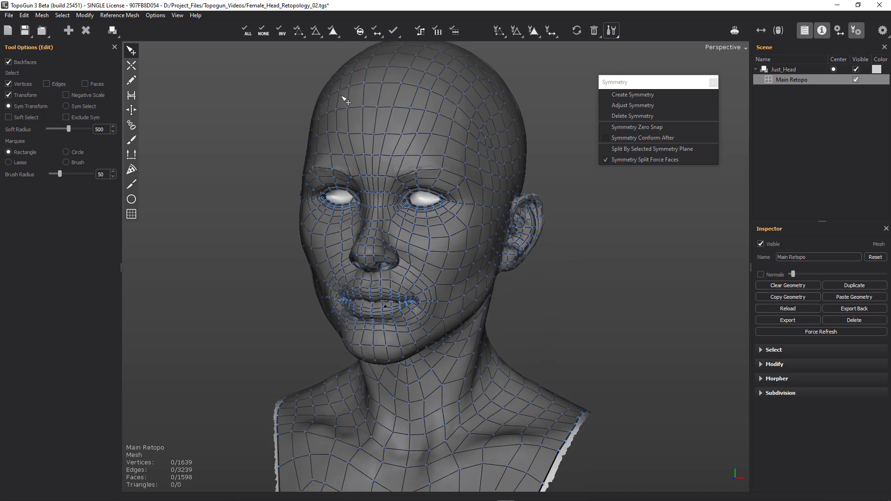
middle_click_drag(604, 309, 513, 326)
middle_click_drag(503, 278, 436, 261)
right_click_drag(435, 262, 442, 390, "alt")
middle_click_drag(442, 295, 511, 219, "alt")
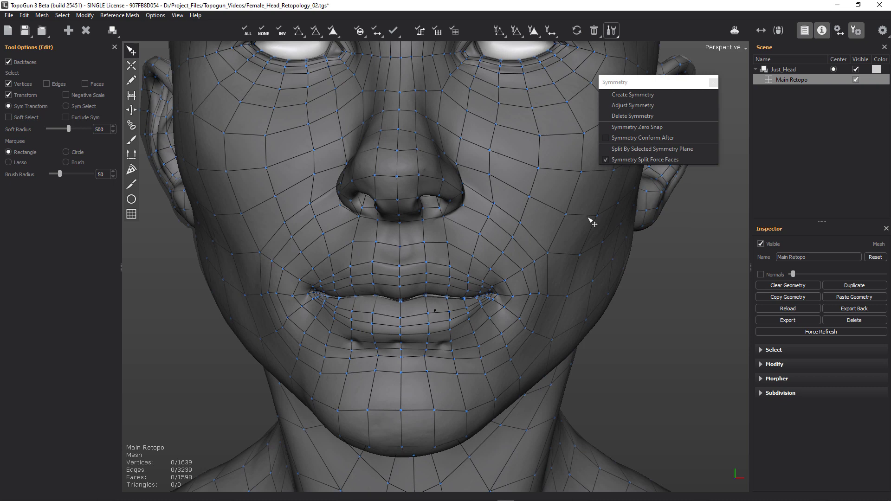
Step: Close the floating Symmetry palette and set up the Move brush with Keep Border enabled and a size of 200
scroll(592, 227, "down", 8)
left_click(713, 83)
scroll(603, 295, "up", 1)
middle_click_drag(603, 296, 618, 267)
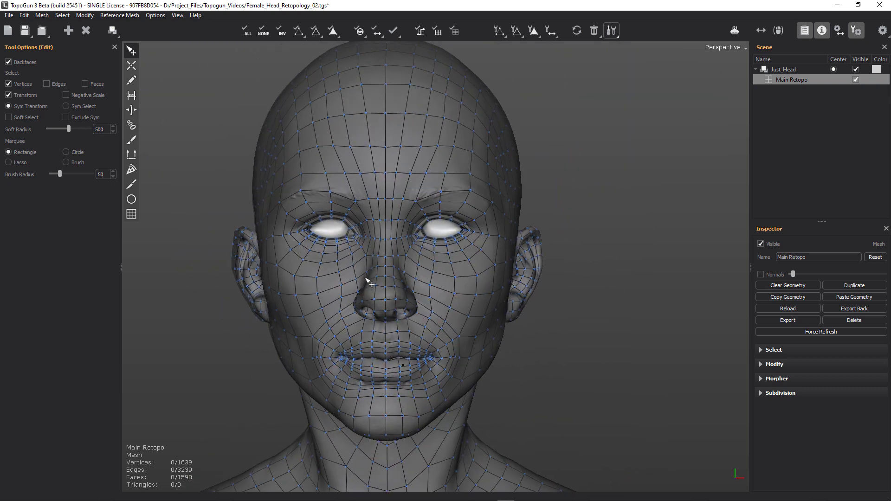
middle_click_drag(614, 196, 617, 175, "alt")
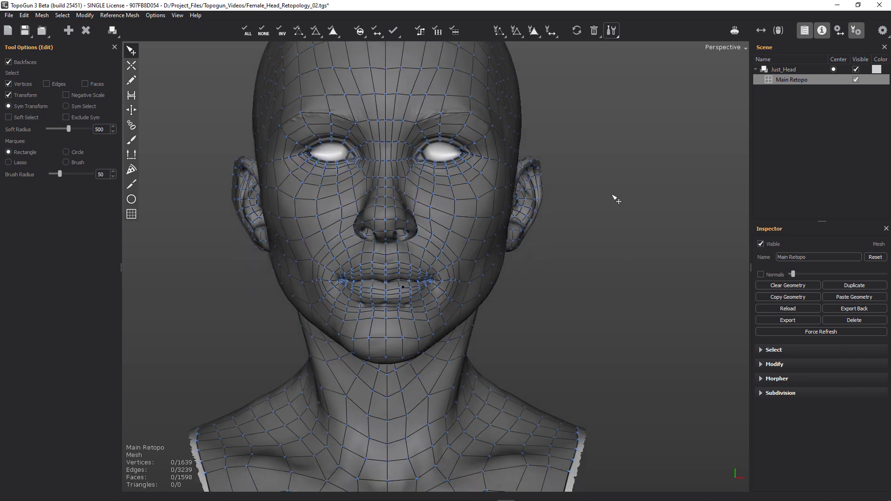
left_click_drag(585, 204, 629, 219, "alt")
right_click_drag(629, 218, 564, 269, "alt")
scroll(606, 275, "down", 5)
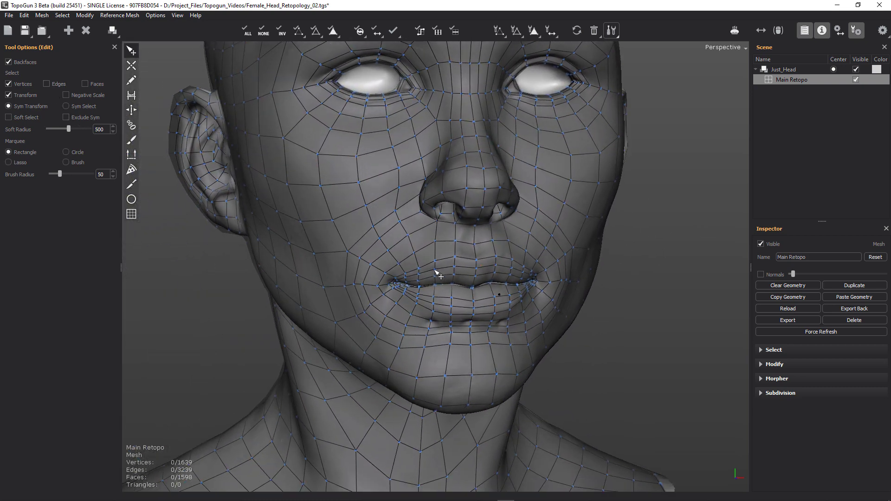
key("b")
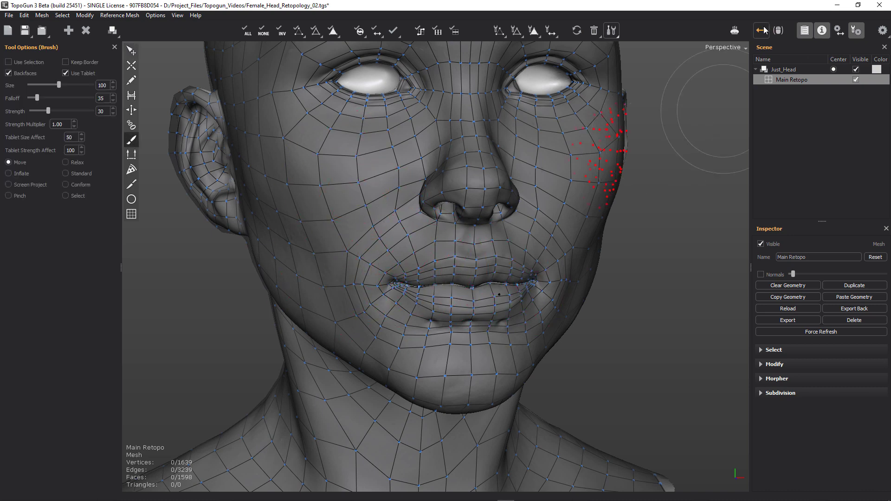
left_click_drag(316, 301, 345, 287, "alt")
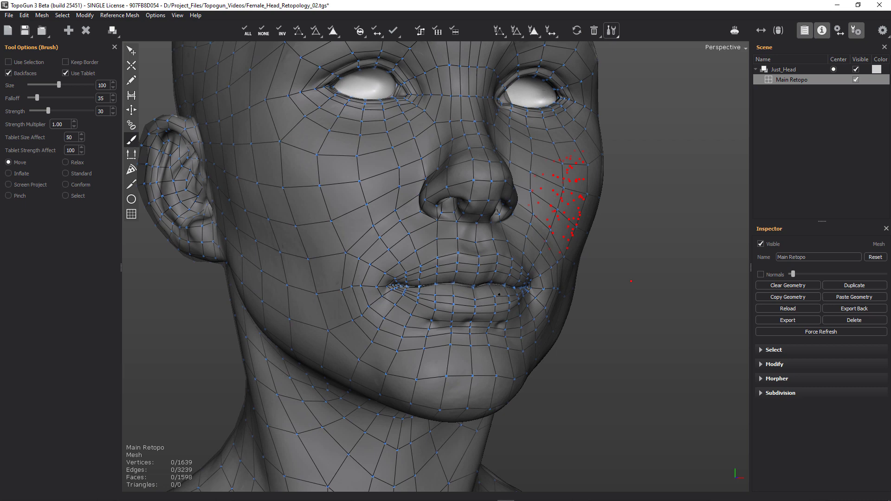
scroll(344, 288, "up", 3)
right_click_drag(350, 280, 354, 235)
middle_click_drag(379, 271, 444, 270)
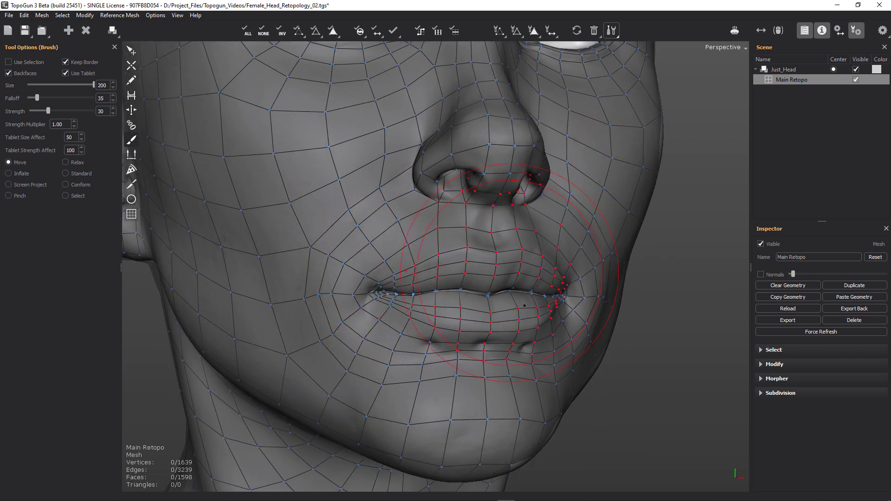
Step: Brush the vertices at the corner of the mouth and even out the mesh across the cheek and jaw
left_click_drag(361, 289, 360, 290)
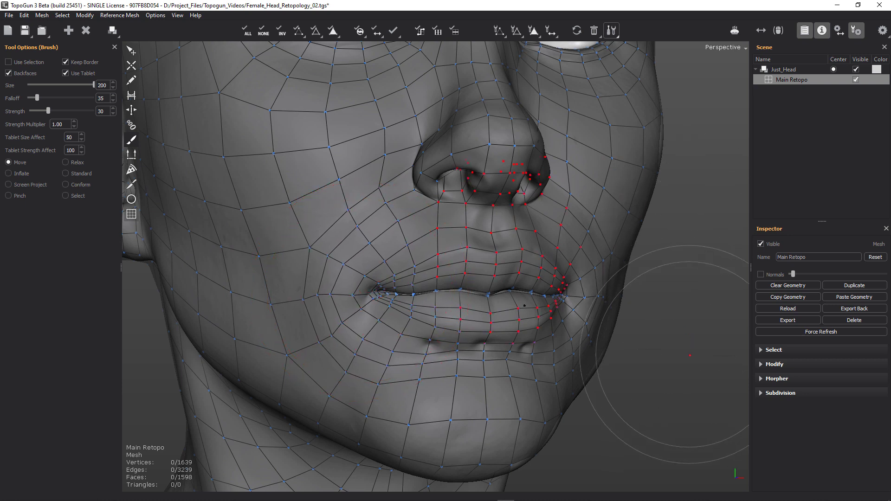
left_click_drag(310, 355, 307, 348, "shift")
mouse_move(251, 198)
left_mouse_down("shift")
mouse_move(243, 185)
mouse_move(239, 263)
left_mouse_up("shift")
Step: Examine the mesh on the side of the head and around the ear from the front and from behind
right_click_drag(524, 306, 436, 278, "alt")
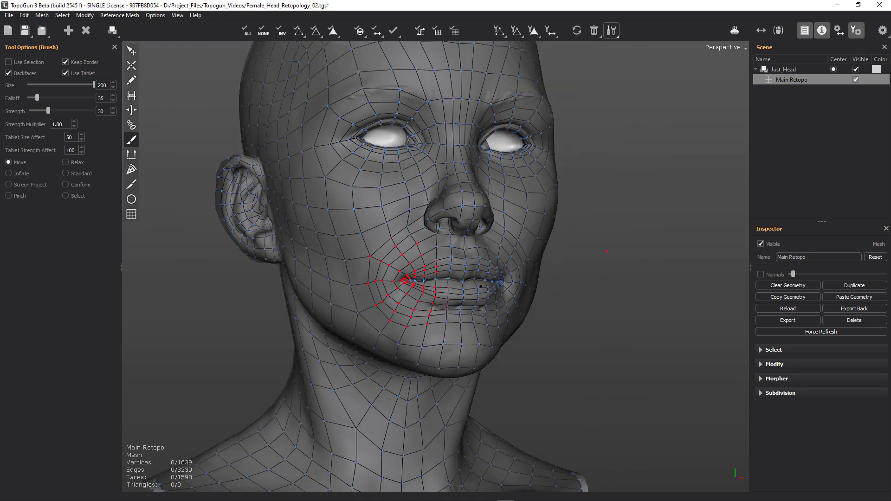
left_click_drag(436, 278, 537, 252, "alt")
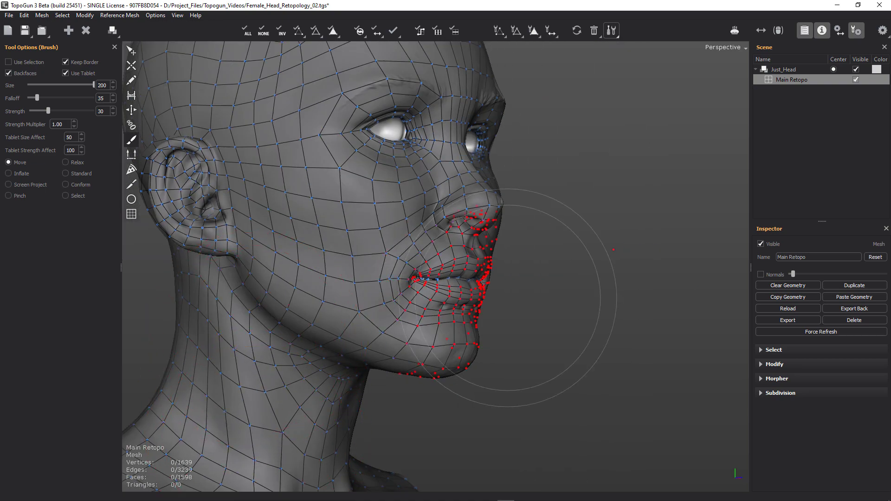
middle_click_drag(460, 318, 525, 392, "alt")
left_click_drag(525, 393, 581, 390, "alt")
right_click_drag(580, 390, 643, 390, "alt")
left_click_drag(603, 404, 669, 439, "alt")
middle_click_drag(669, 438, 506, 441, "alt")
right_click_drag(506, 441, 520, 441, "alt")
right_click_drag(251, 284, 333, 267)
left_click_drag(525, 436, 524, 465, "alt")
right_click_drag(524, 464, 420, 464, "alt")
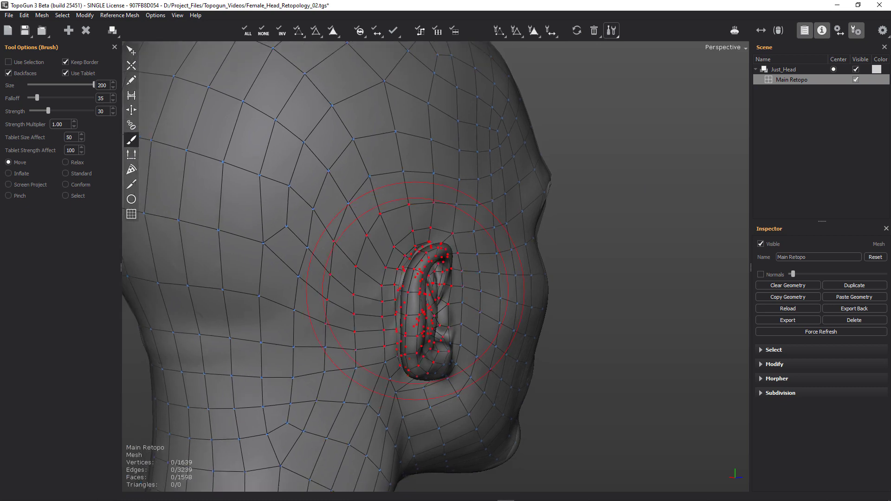
right_click_drag(423, 288, 603, 211)
middle_click_drag(602, 211, 826, 173, "alt")
right_click_drag(825, 173, 882, 174, "alt")
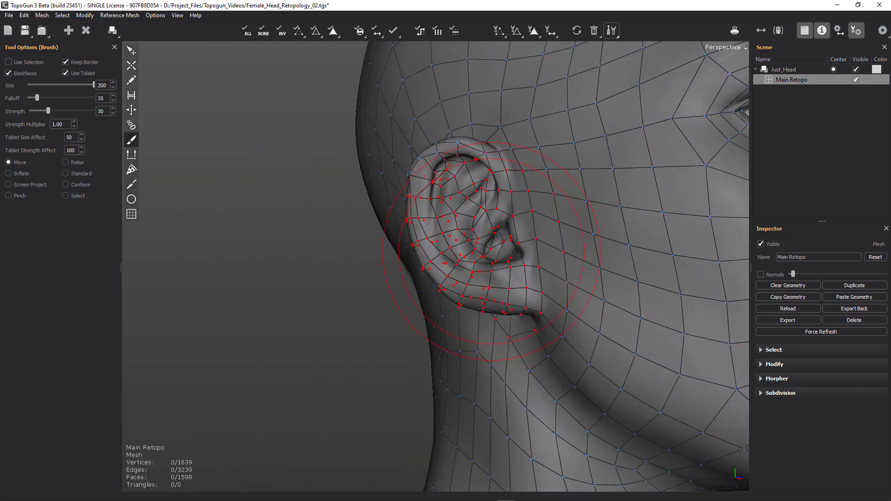
Step: Reduce the brush size to 54 and reposition the vertices in the upper inner part of the ear
middle_click_drag(395, 185, 328, 190)
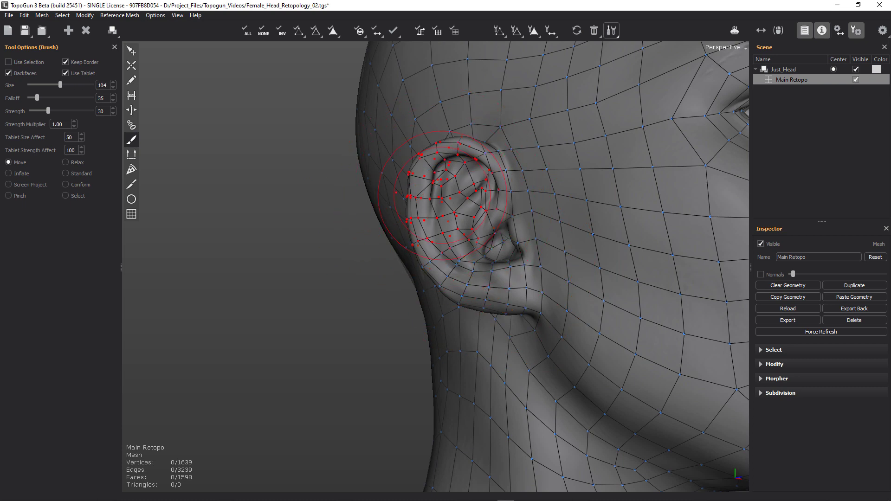
scroll(443, 176, "up", 5)
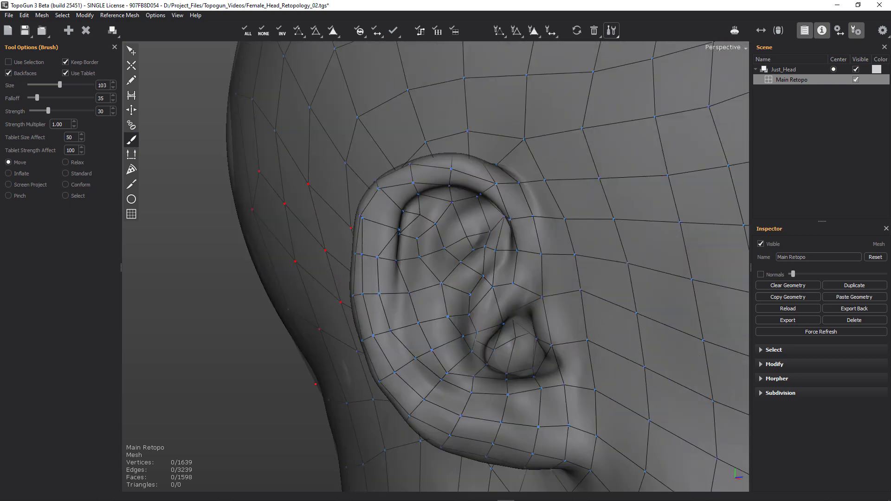
middle_click_drag(443, 176, 441, 187, "alt")
middle_click_drag(412, 230, 386, 230)
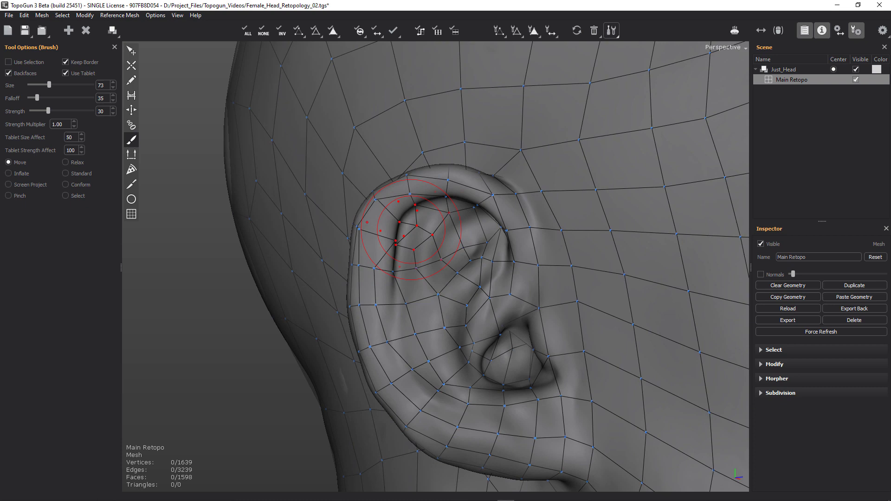
scroll(402, 211, "up", 2)
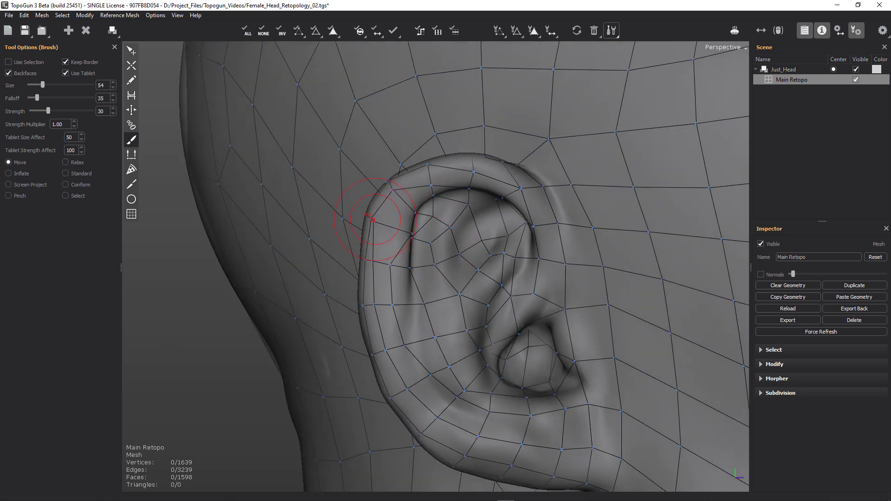
left_click_drag(421, 241, 448, 250)
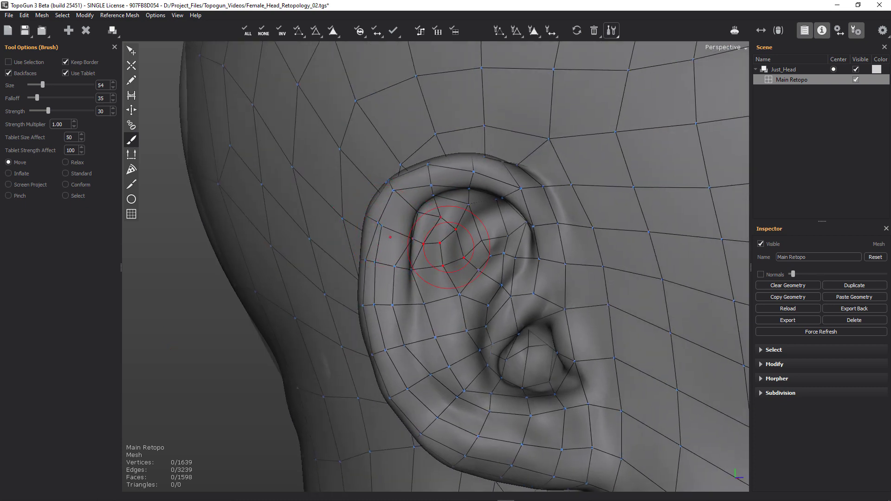
left_click_drag(392, 234, 439, 248)
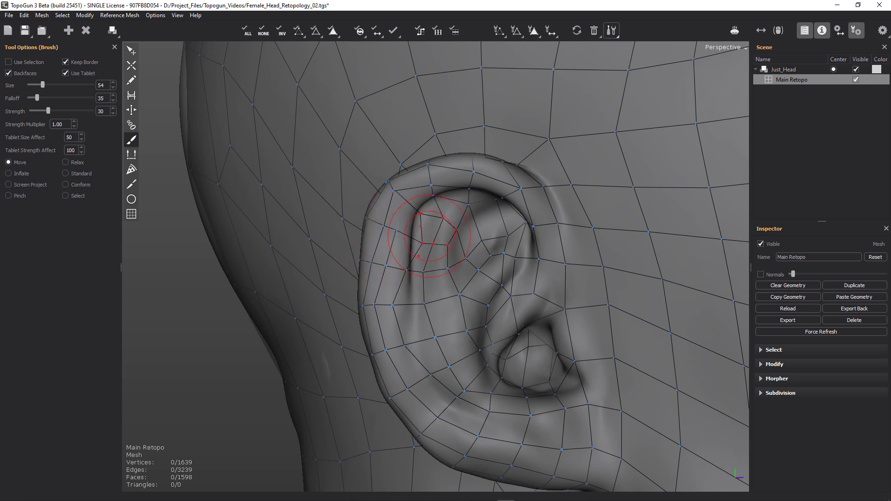
mouse_move(396, 279)
left_mouse_down()
mouse_move(415, 283)
mouse_move(409, 359)
left_mouse_up()
left_click_drag(223, 348, 232, 388, "alt")
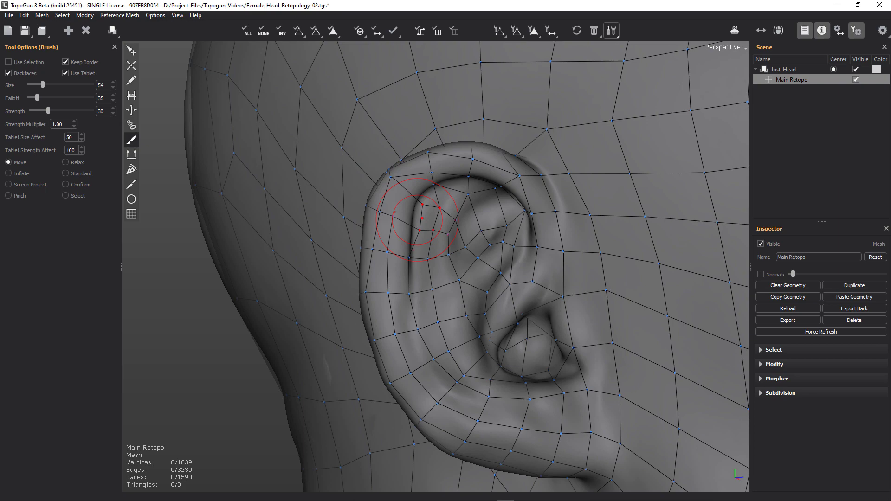
Step: Enlarge the brush size to 157 and brush the vertices around the outer corner of the eye
left_click_drag(270, 320, 445, 217, "alt")
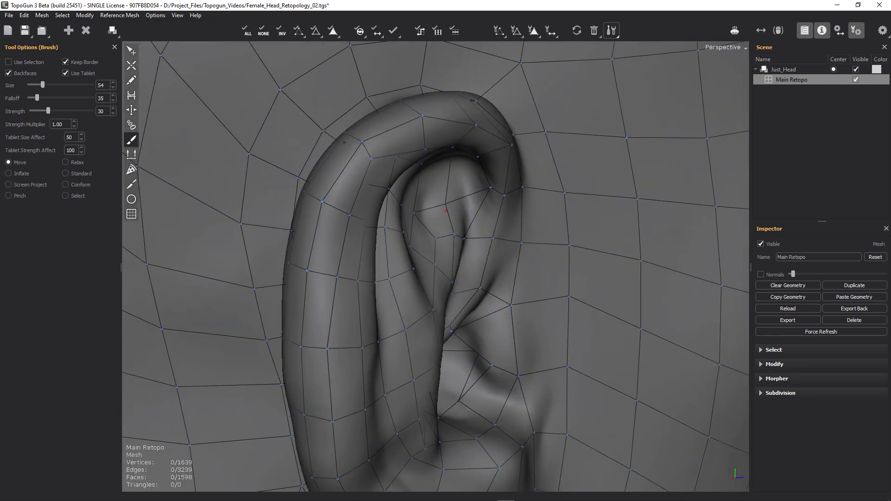
right_click_drag(444, 217, 153, 262)
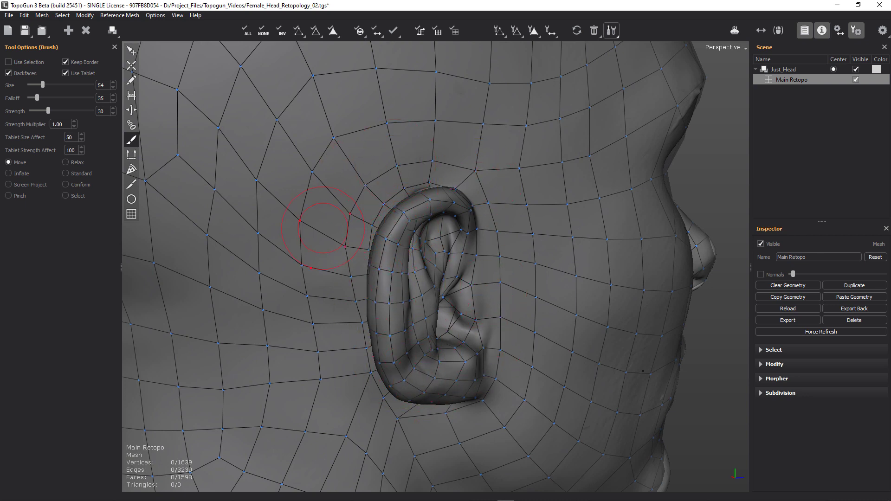
right_click_drag(336, 277, 200, 274, "alt")
left_click_drag(418, 251, 297, 246, "alt")
right_click_drag(483, 218, 614, 205, "alt")
scroll(615, 205, "up", 5)
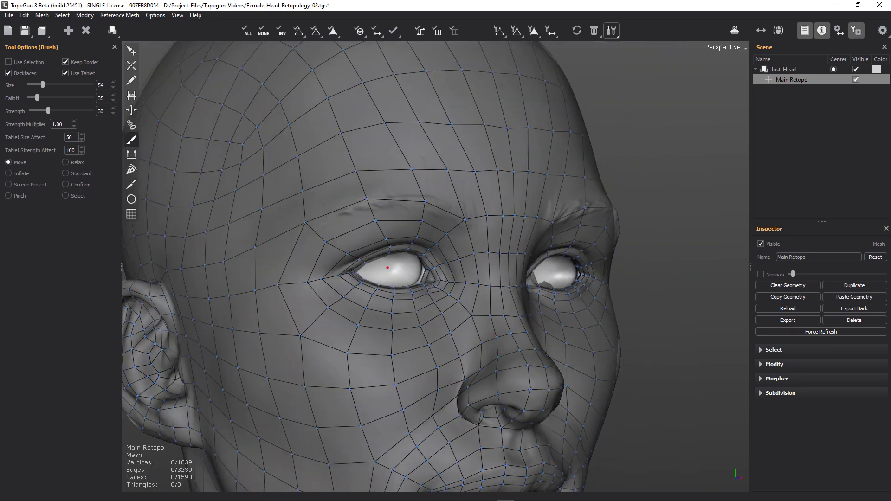
right_click_drag(285, 252, 333, 252)
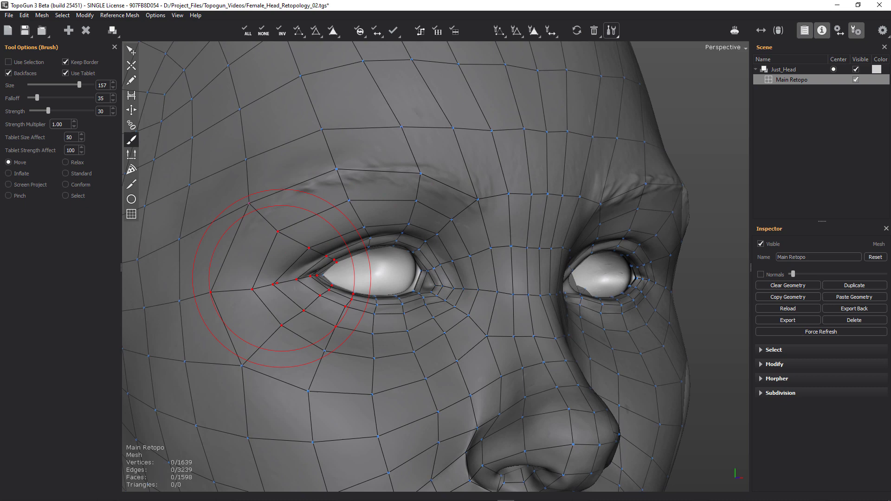
left_click_drag(284, 279, 285, 281, "shift")
Step: Reduce the brush size to 65 and reposition the vertices tucked into the outer corner of the eye
left_click_drag(566, 198, 215, 328, "alt")
scroll(214, 328, "up", 2)
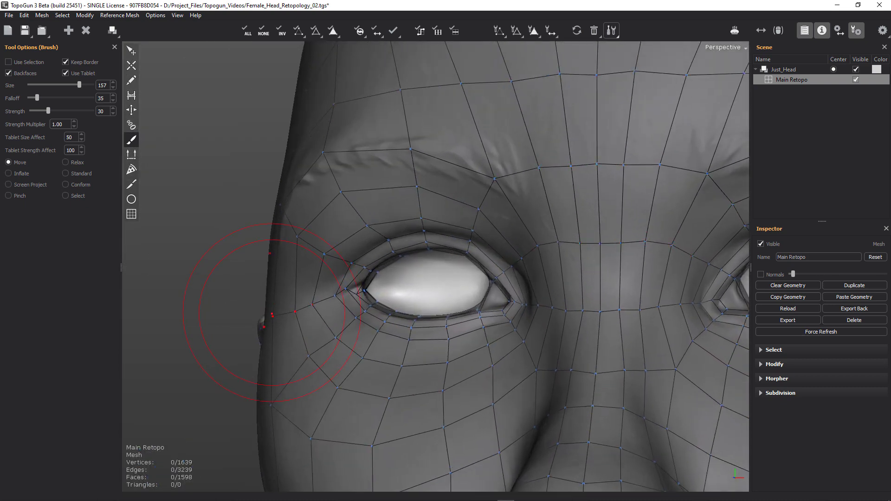
middle_click_drag(142, 348, 98, 348, "alt")
scroll(394, 283, "up", 3)
middle_click_drag(394, 284, 597, 279, "alt")
scroll(374, 284, "up", 3)
right_click_drag(368, 283, 342, 283)
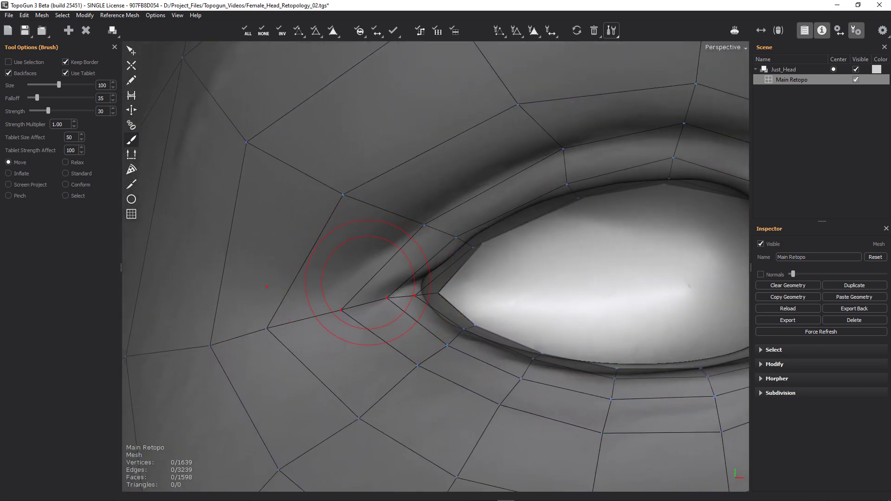
left_click_drag(392, 296, 387, 296)
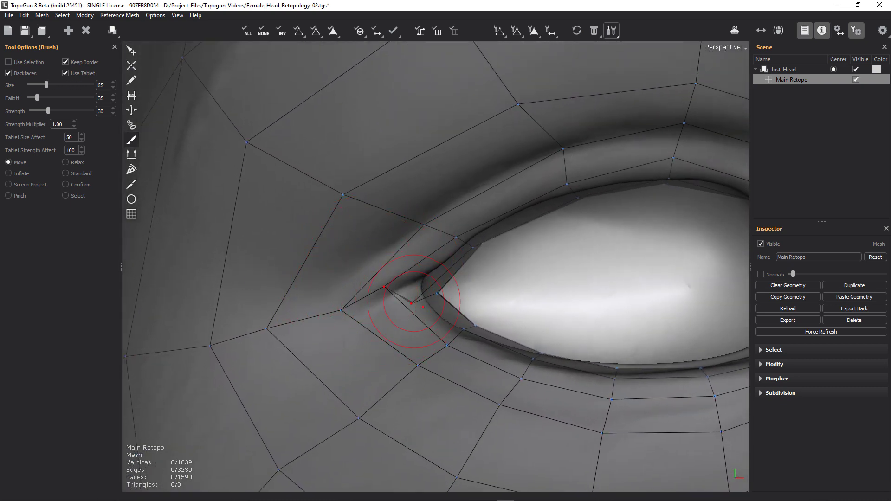
left_click_drag(408, 288, 403, 267)
middle_click_drag(403, 267, 200, 241, "alt")
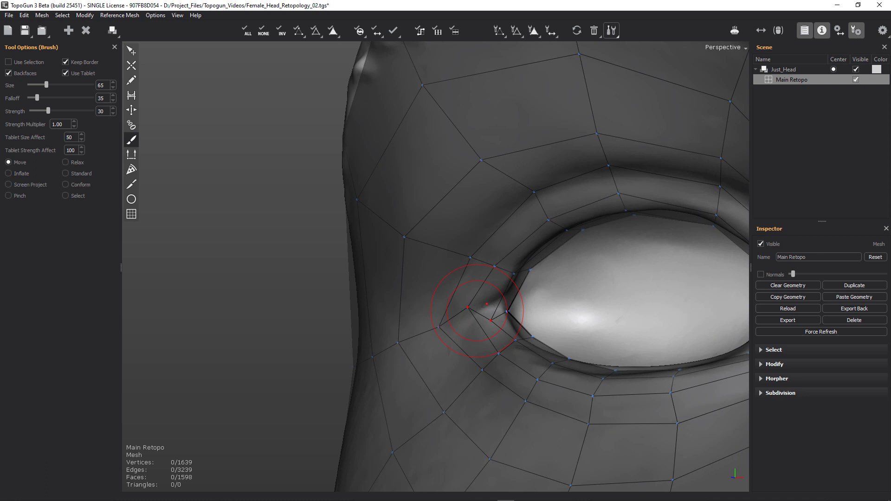
Step: Switch to the Edit tool and move the individual vertices of the eyelid edge at the outer eye corner
key("e")
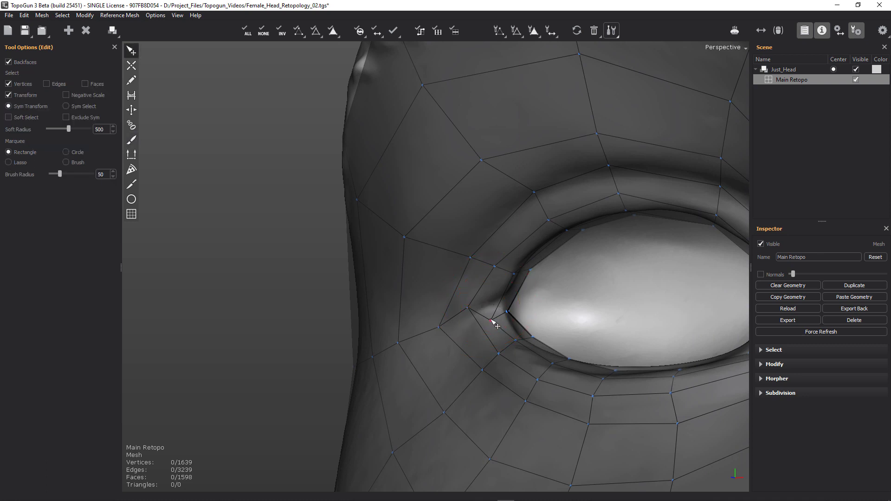
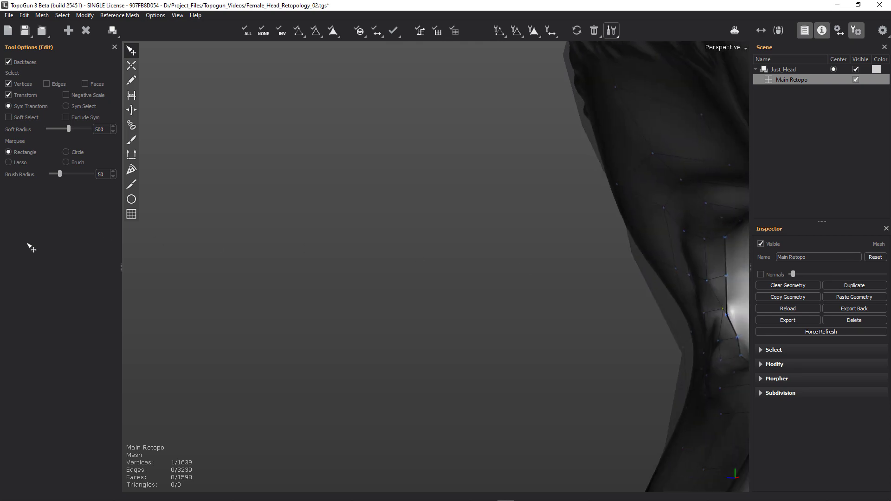
middle_click_drag(516, 274, 93, 244, "alt")
left_click_drag(342, 314, 380, 320, "alt")
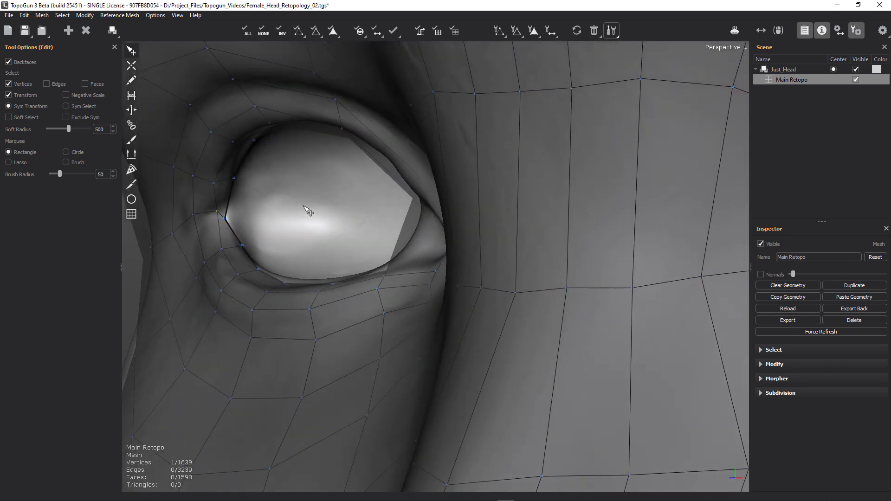
left_click(320, 218)
key("f")
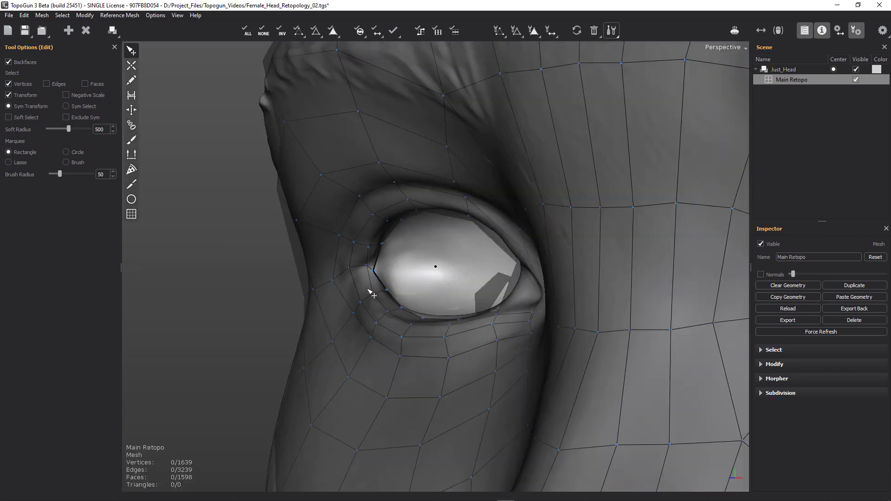
mouse_move(369, 290)
middle_mouse_down()
mouse_move(250, 352)
mouse_move(304, 328)
mouse_move(378, 275)
middle_mouse_up()
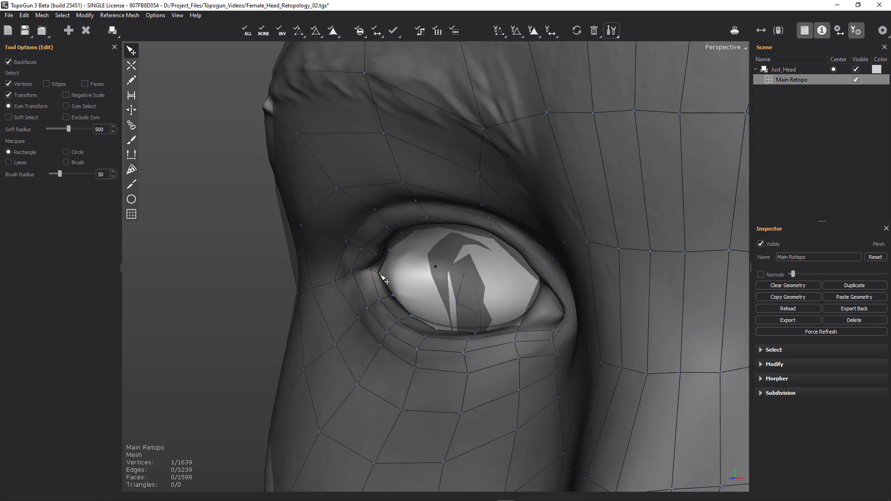
left_click_drag(381, 276, 389, 269)
middle_click_drag(364, 272, 397, 290)
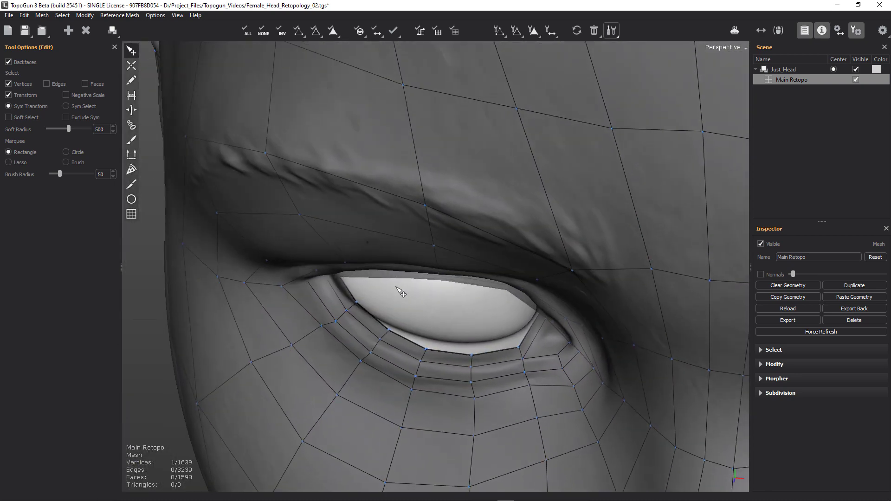
Step: Reposition the vertices along the lower eyelid rim to follow the edge of the lid
left_click_drag(355, 305, 336, 322)
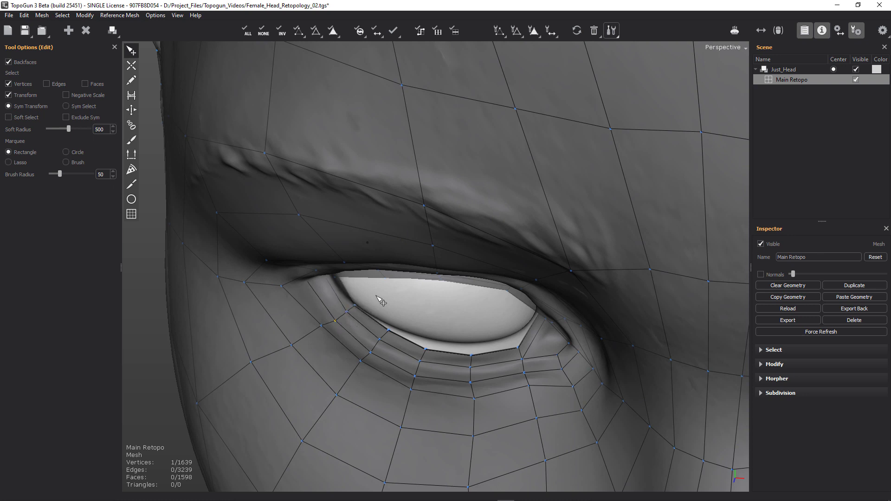
left_click_drag(381, 345, 388, 338)
left_click(427, 350)
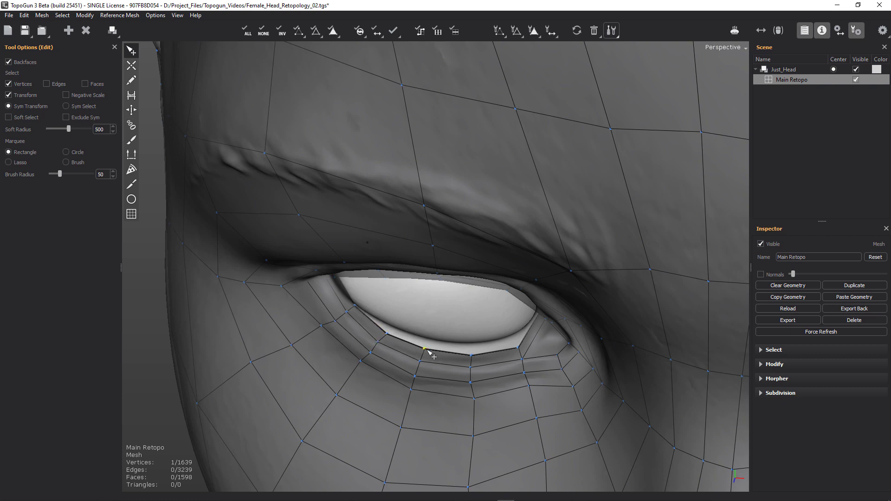
middle_click_drag(534, 346, 578, 287)
left_click_drag(570, 283, 579, 288)
Step: Move the upper eyelid's vertices closer to the lid edge and even out the loop along the crease
right_click_drag(600, 293, 525, 307, "alt")
left_click_drag(524, 307, 483, 158, "alt")
right_click_drag(493, 217, 530, 309, "alt")
middle_click_drag(534, 315, 441, 241)
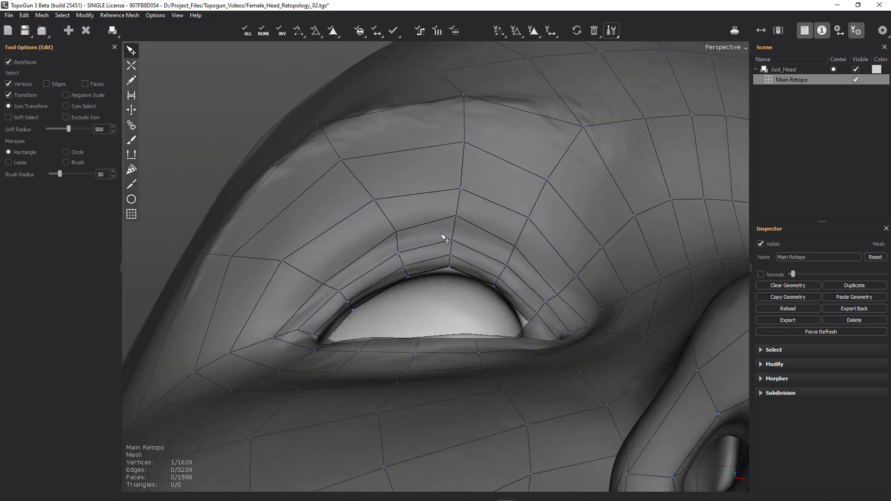
left_click_drag(452, 240, 451, 264)
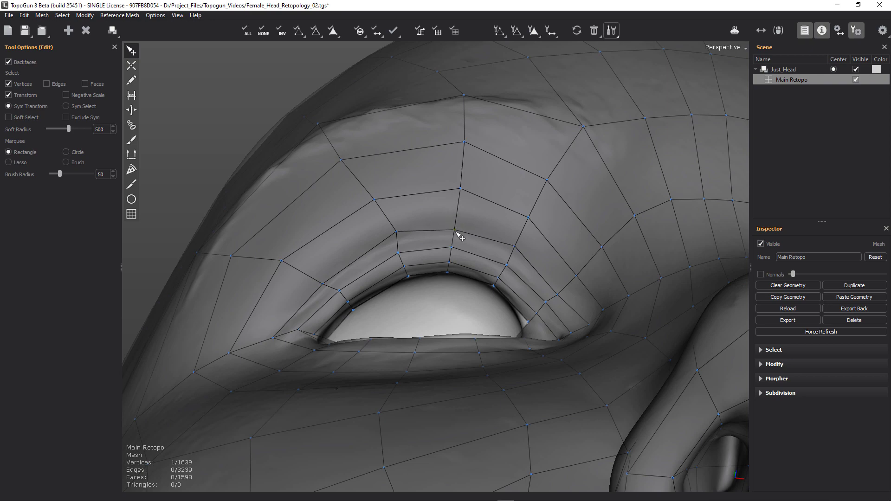
left_click_drag(397, 238, 394, 246)
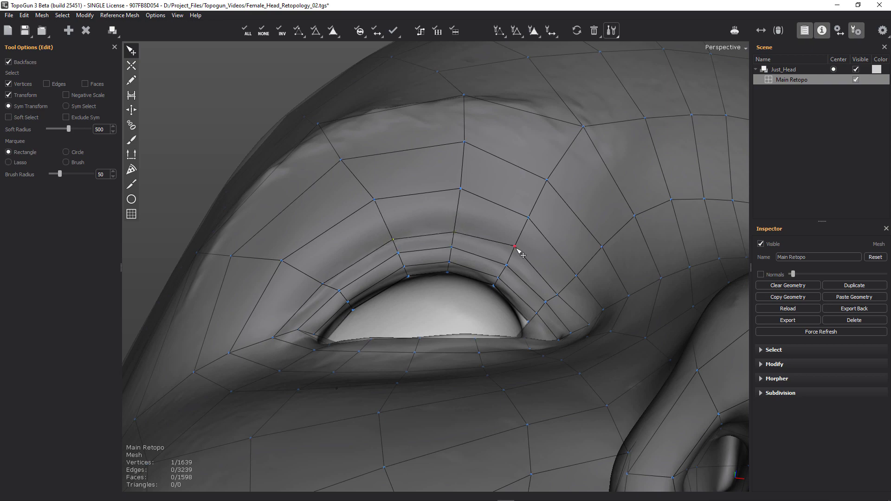
Step: Examine the mesh around the outer eye corner, across the temple and on the upper ear
right_click_drag(606, 244, 427, 227, "alt")
left_click_drag(427, 227, 450, 362, "alt")
right_click_drag(439, 328, 336, 328, "alt")
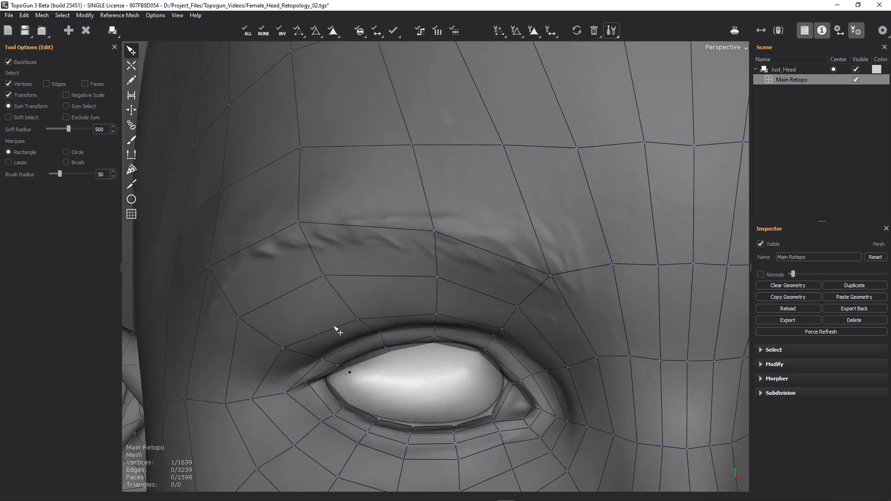
middle_click_drag(247, 426, 417, 299, "alt")
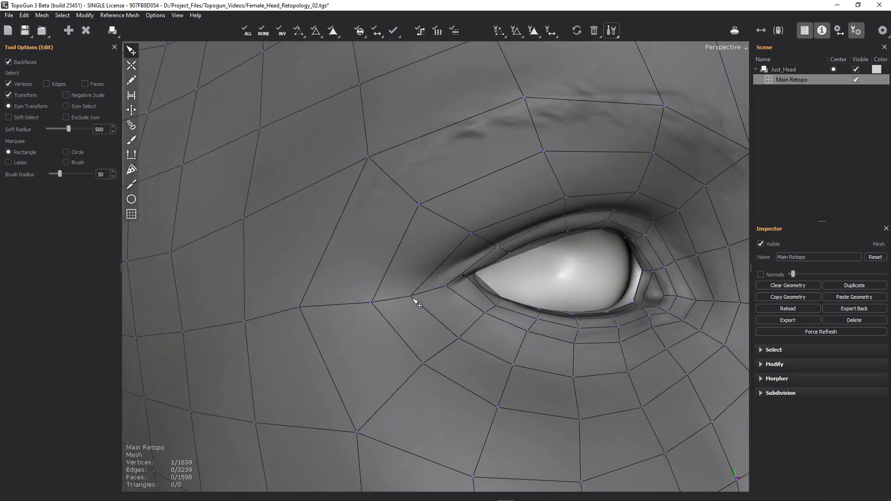
right_click_drag(448, 250, 419, 274, "alt")
left_click_drag(419, 274, 503, 292, "alt")
middle_click_drag(380, 299, 491, 209, "alt")
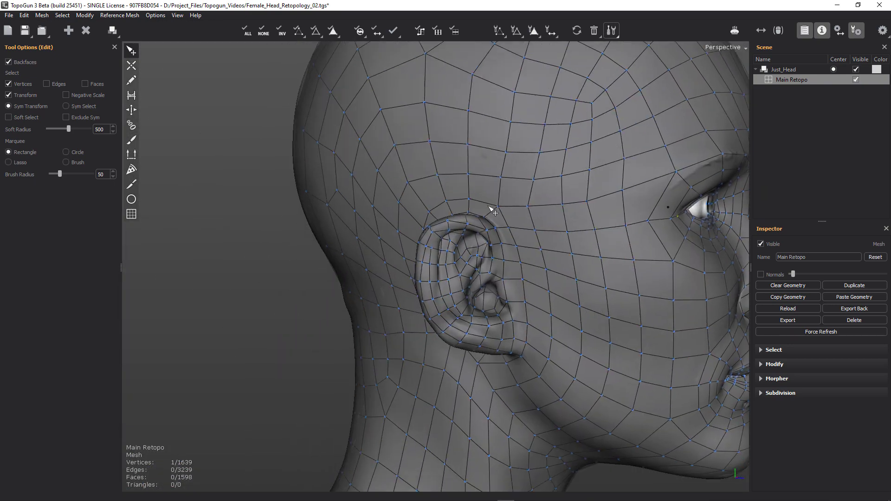
right_click_drag(491, 208, 638, 228, "alt")
right_click_drag(464, 225, 545, 261, "alt")
middle_click_drag(442, 233, 477, 286, "alt")
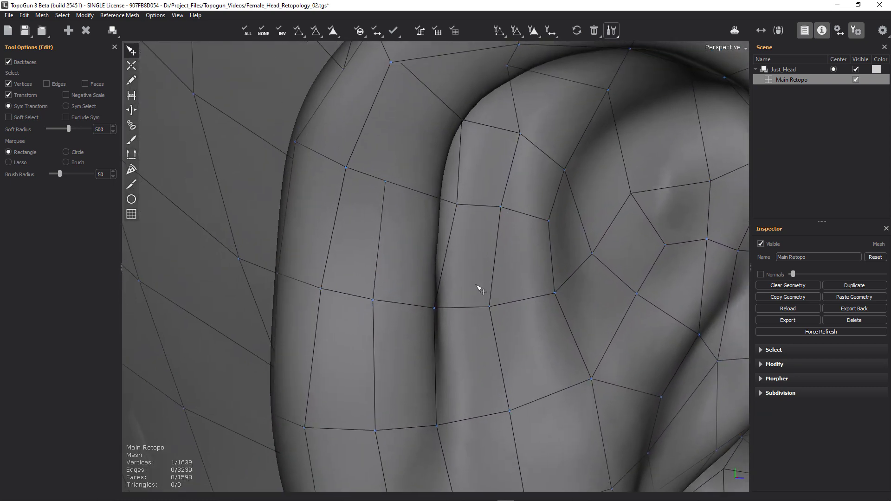
left_click_drag(478, 287, 370, 262, "alt")
middle_click_drag(371, 263, 531, 221)
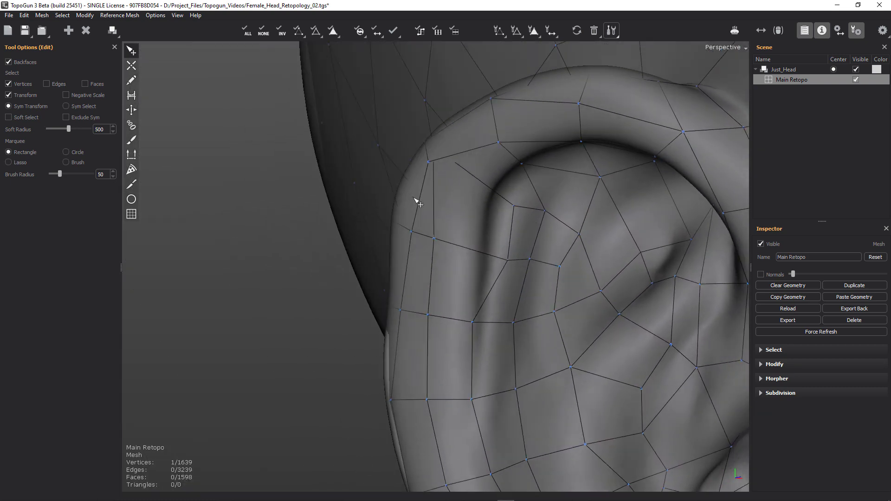
Step: Reposition the vertex on the inner edge of the ear's upper back rim
middle_click_drag(415, 201, 343, 158, "alt")
mouse_move(415, 204)
right_mouse_down("alt")
mouse_move(448, 215)
mouse_move(429, 207)
right_mouse_up("alt")
left_click_drag(429, 207, 501, 255, "alt")
middle_click_drag(432, 184, 499, 253, "alt")
right_click_drag(499, 253, 512, 255, "alt")
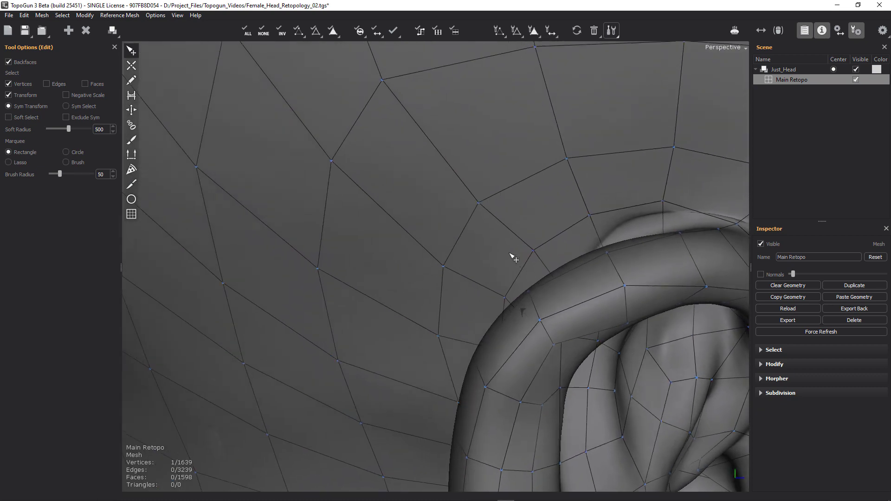
middle_click_drag(513, 258, 523, 315)
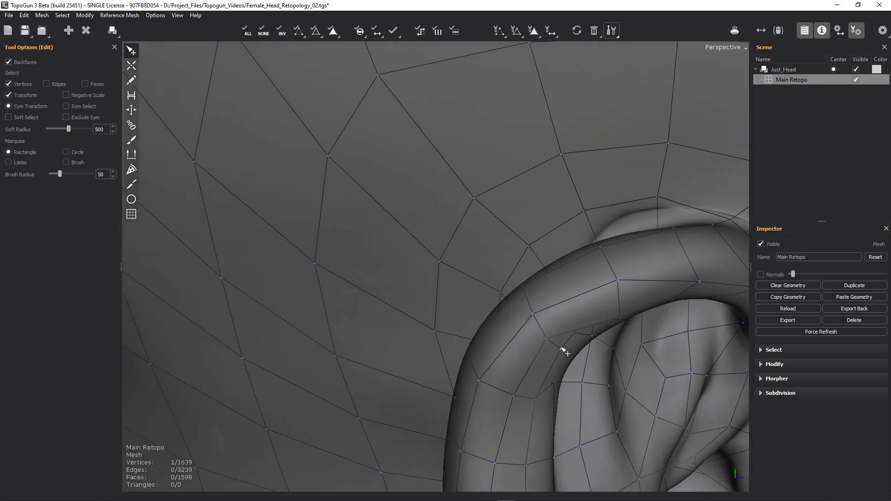
right_click_drag(551, 295, 515, 260, "alt")
left_click_drag(515, 261, 525, 313, "alt")
middle_click_drag(525, 313, 508, 291, "alt")
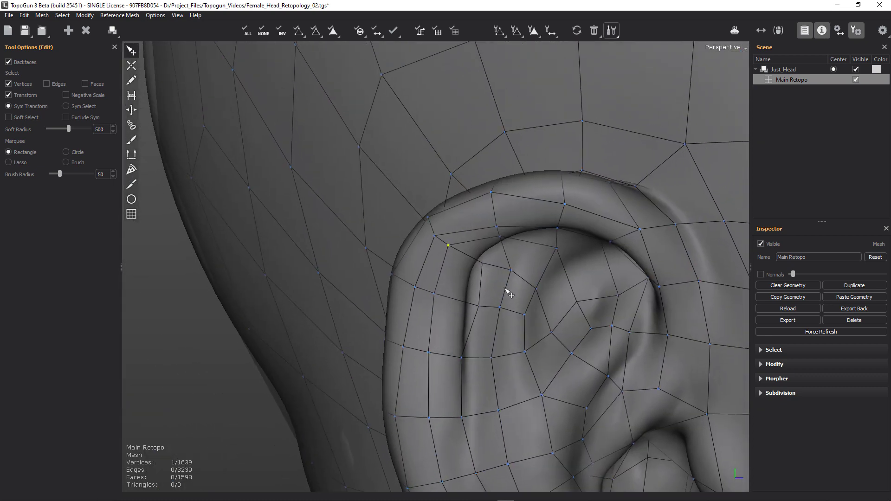
Step: Adjust the vertices on the ear's upper rim and in the hollow beneath it
left_click_drag(507, 290, 451, 252, "alt")
left_click_drag(535, 210, 648, 197, "alt")
middle_click_drag(648, 197, 406, 259, "alt")
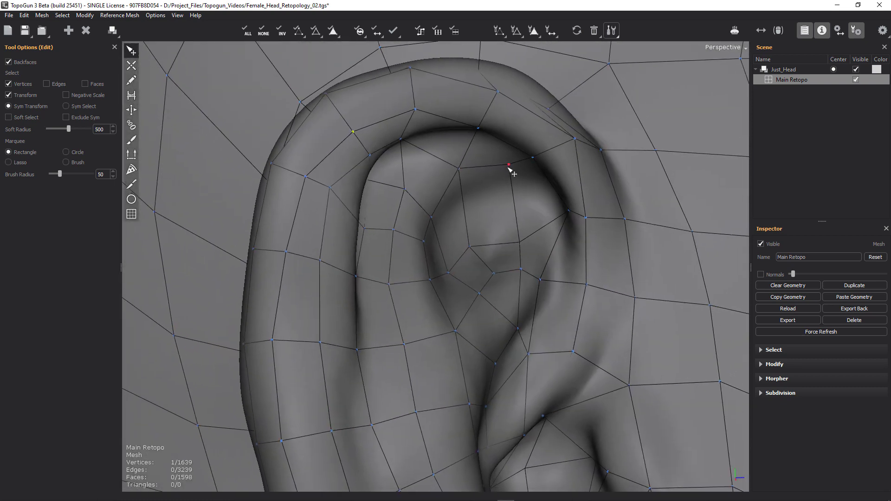
left_click_drag(461, 171, 468, 177)
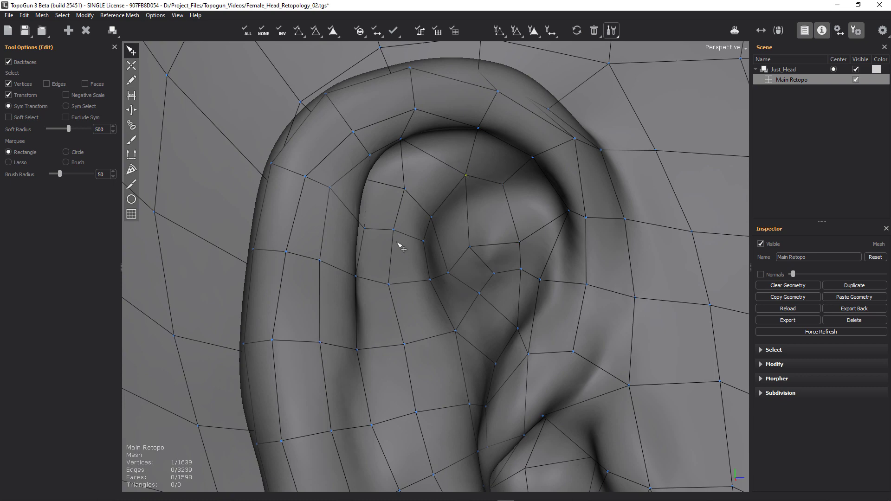
Step: Space out the vertices running down the back rim of the ear evenly
left_click_drag(436, 217, 309, 351, "alt")
left_click_drag(269, 328, 283, 337)
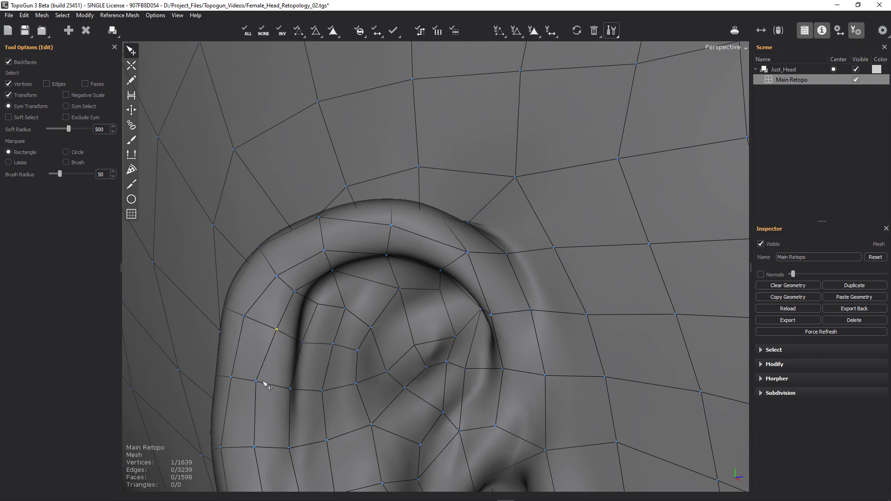
left_click_drag(263, 382, 299, 400)
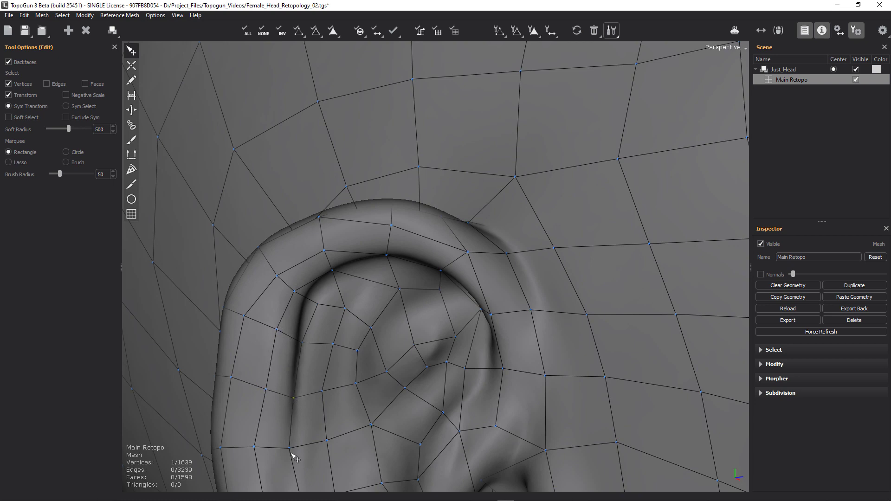
left_click_drag(292, 453, 264, 452)
Step: Reposition the vertex at the base of the nostril wing and adjust the centre vertices of the nose
right_click_drag(463, 292, 370, 244, "alt")
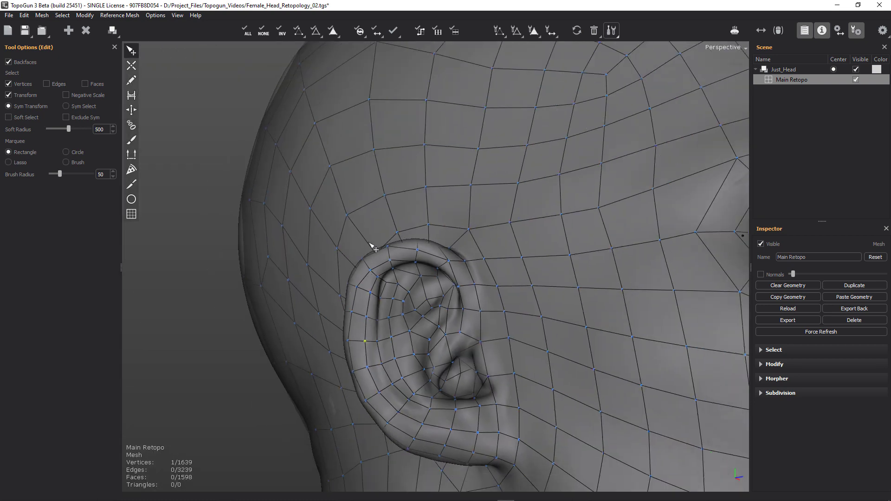
middle_click_drag(371, 245, 334, 268)
scroll(335, 268, "up", 3)
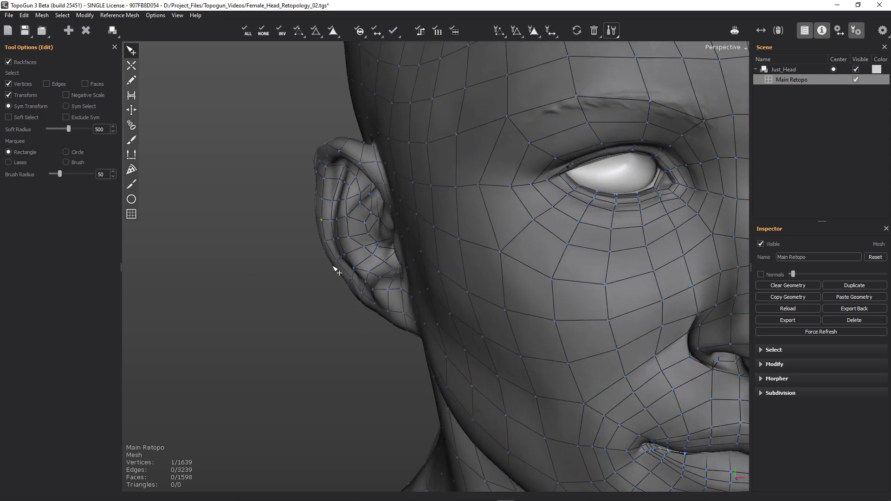
right_click_drag(428, 241, 350, 205, "alt")
middle_click_drag(350, 205, 278, 156, "alt")
left_click_drag(353, 223, 438, 236, "alt")
right_click_drag(438, 236, 612, 237, "alt")
middle_click_drag(534, 260, 390, 469, "alt")
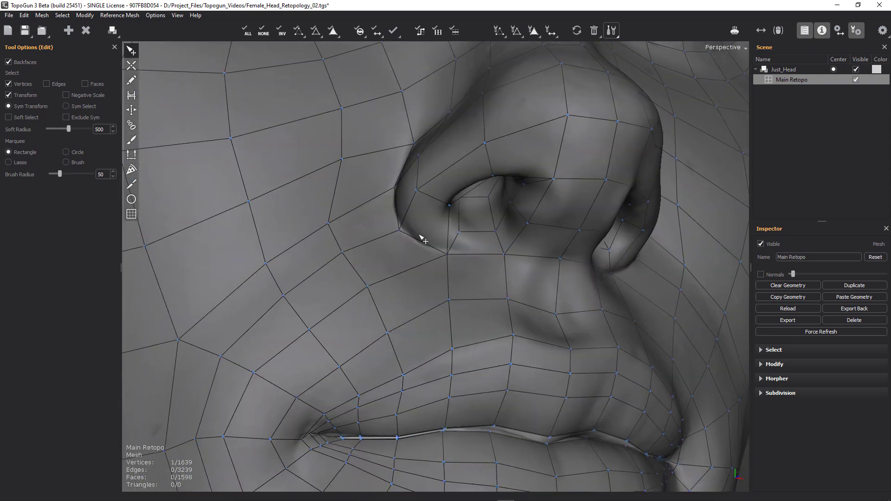
left_click_drag(402, 232, 404, 231)
middle_click_drag(484, 232, 439, 306)
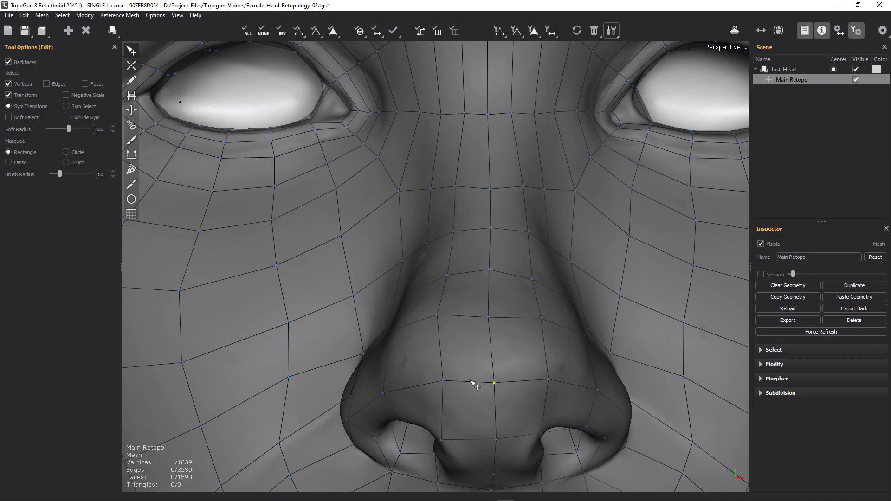
Step: Inspect the mirrored head mesh from the front and the sides for uneven vertex spacing
right_click_drag(539, 314, 451, 233, "alt")
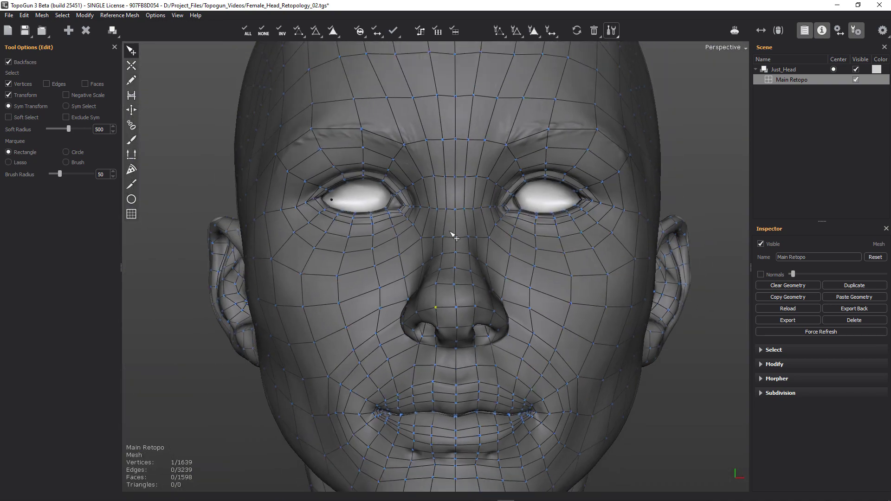
left_click_drag(452, 233, 561, 283, "alt")
right_click_drag(561, 282, 471, 283, "alt")
left_click_drag(471, 282, 310, 230, "alt")
middle_click_drag(311, 234, 563, 224)
left_click_drag(560, 220, 495, 202, "alt")
right_click_drag(529, 262, 521, 280, "alt")
left_click_drag(521, 280, 380, 274, "alt")
middle_click_drag(383, 278, 553, 288)
Step: Reposition the vertices along the top and front of the ear's upper rim and its inner edge
scroll(268, 262, "up", 5)
left_click_drag(265, 257, 872, 279, "alt")
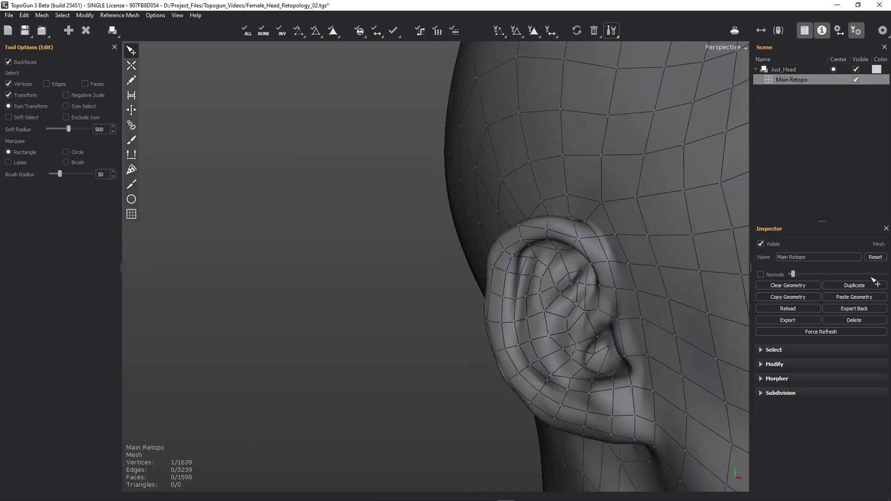
scroll(638, 266, "up", 4)
middle_click_drag(504, 297, 376, 299, "alt")
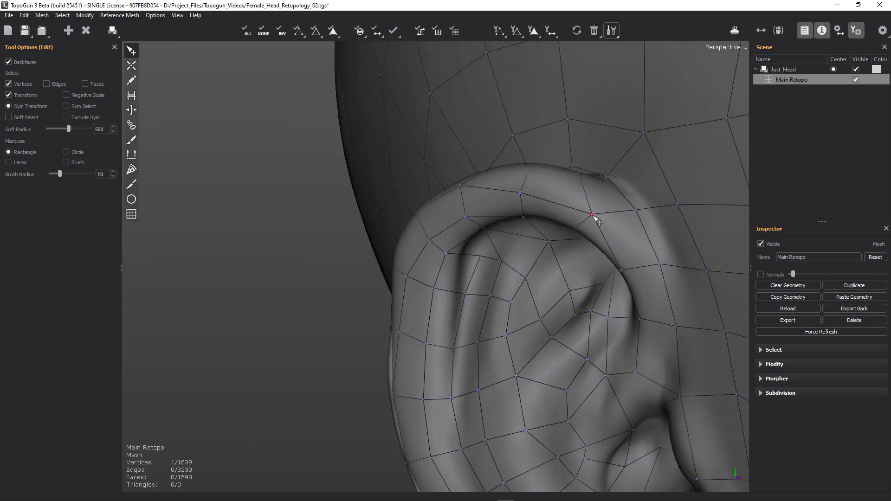
left_click_drag(594, 214, 601, 209)
left_click_drag(627, 271, 633, 269)
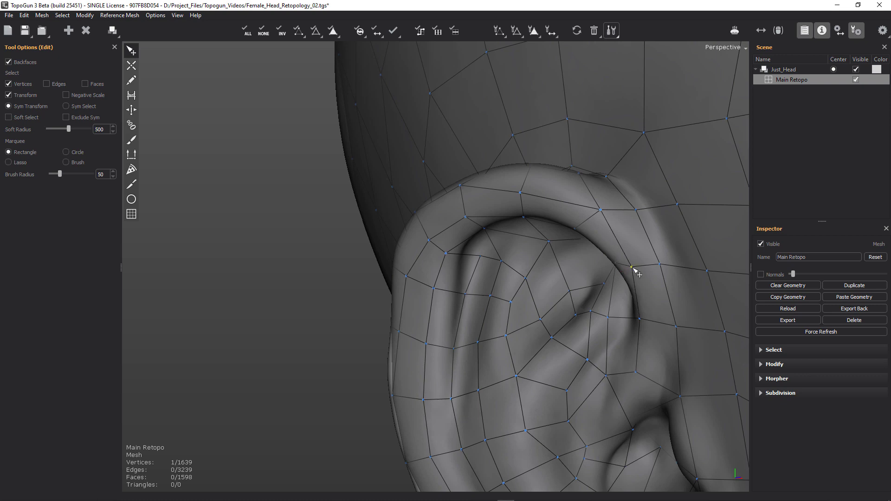
left_click_drag(522, 194, 521, 177)
left_click_drag(527, 221, 526, 208)
Step: Adjust the vertices in the hollow beneath the ear's upper rim and on the upper back rim
left_click_drag(643, 189, 592, 181, "alt")
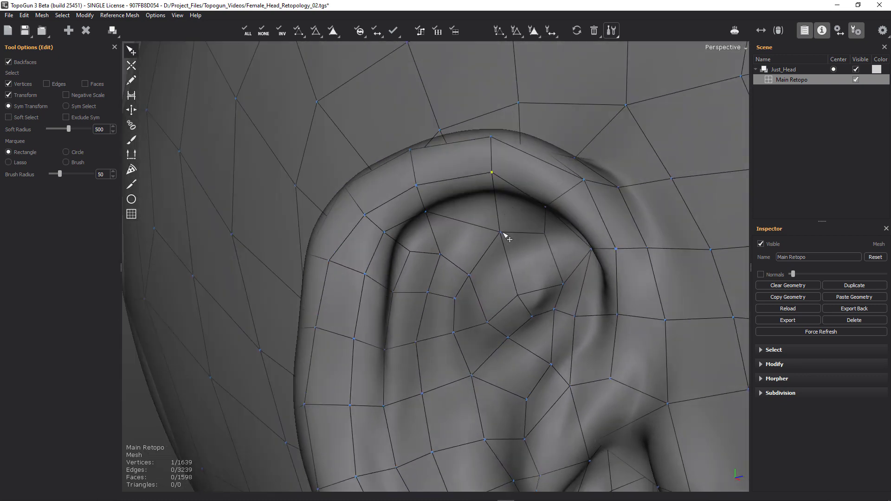
left_click_drag(504, 231, 505, 203)
left_click_drag(473, 277, 386, 267)
scroll(489, 229, "down", 3)
left_click_drag(372, 301, 380, 303)
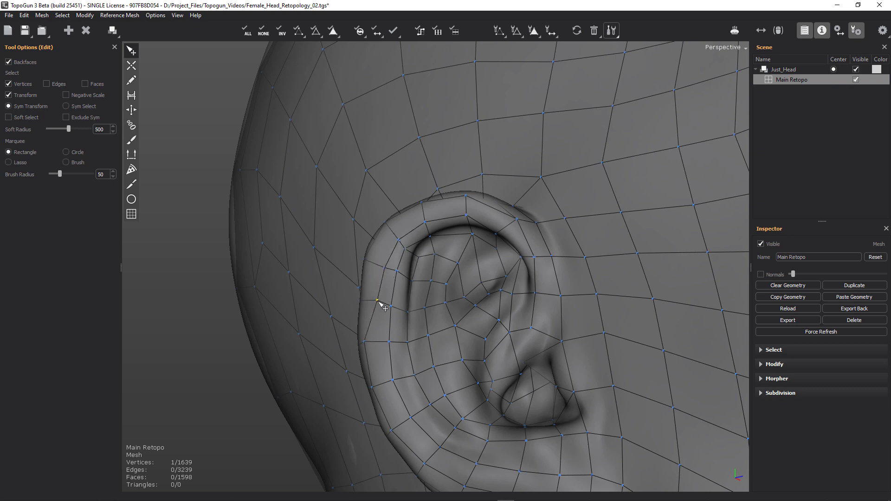
Step: Shift the vertices along the ear's middle and lower back rim slightly inward, away from the outer edge
middle_click_drag(457, 357, 469, 260, "alt")
left_click_drag(469, 261, 394, 195, "alt")
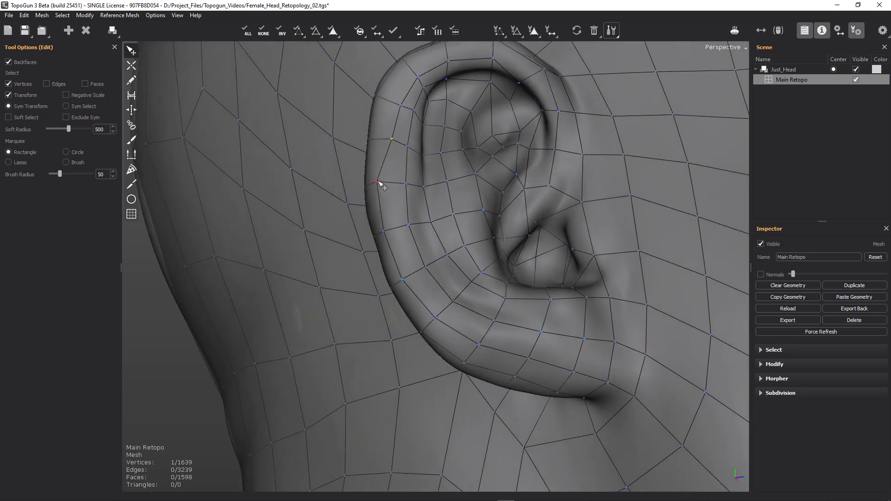
left_click_drag(385, 232, 394, 229)
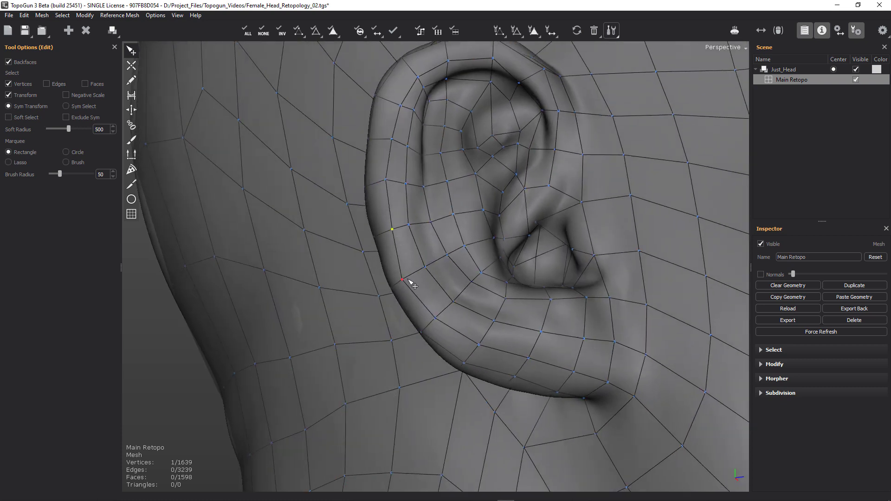
left_click_drag(408, 280, 412, 279)
left_click_drag(440, 323, 445, 321)
Step: Reposition the vertices on and just above the eyebrow from a front view of the face
right_click_drag(652, 238, 353, 260, "alt")
left_click_drag(445, 274, 389, 284, "alt")
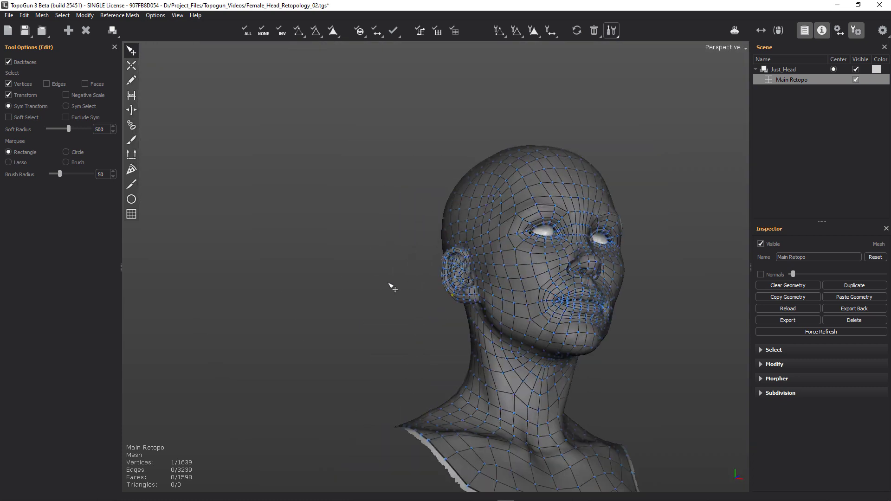
middle_click_drag(391, 288, 660, 265)
scroll(668, 260, "up", 5)
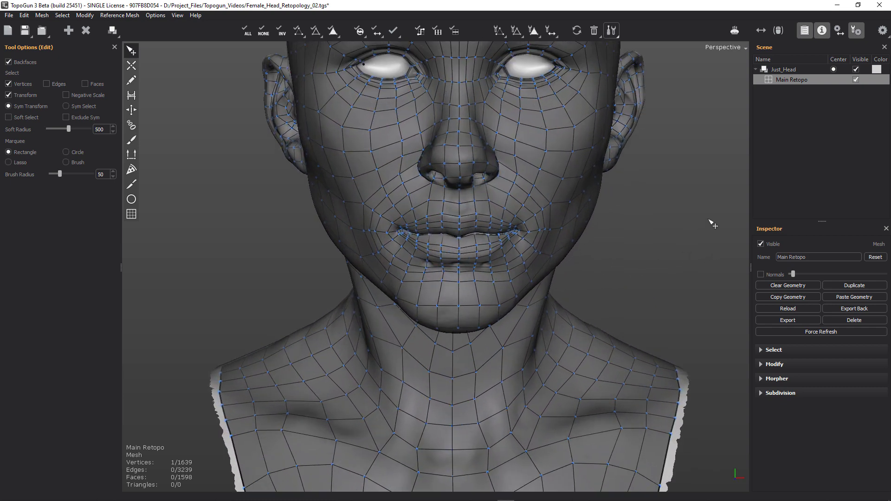
scroll(653, 362, "down", 3)
scroll(322, 215, "up", 3)
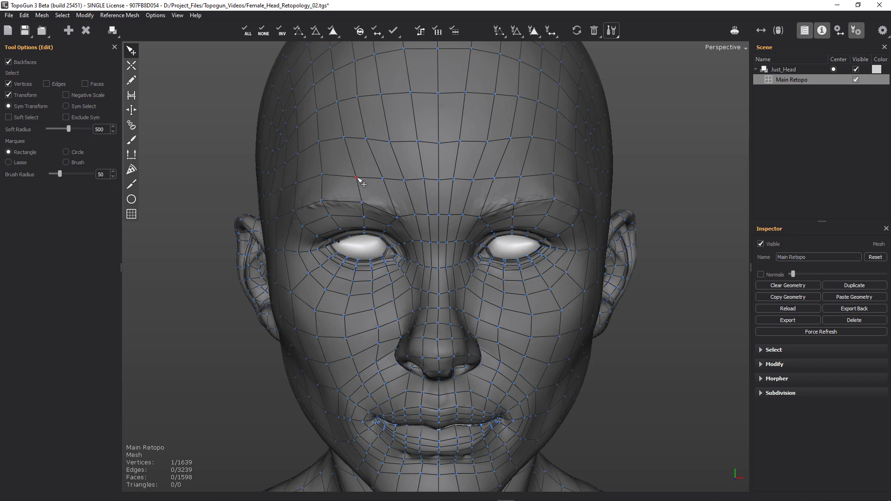
left_click(521, 176)
left_click(518, 204)
left_click_drag(362, 202, 358, 203)
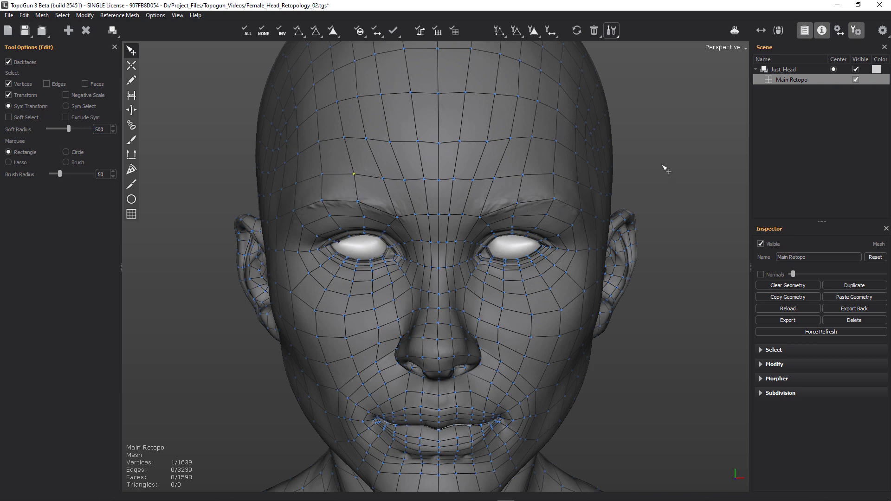
Step: Adjust the spacing of the vertices beside the centre line in the middle row of the forehead
scroll(628, 148, "down", 3)
scroll(628, 148, "up", 5)
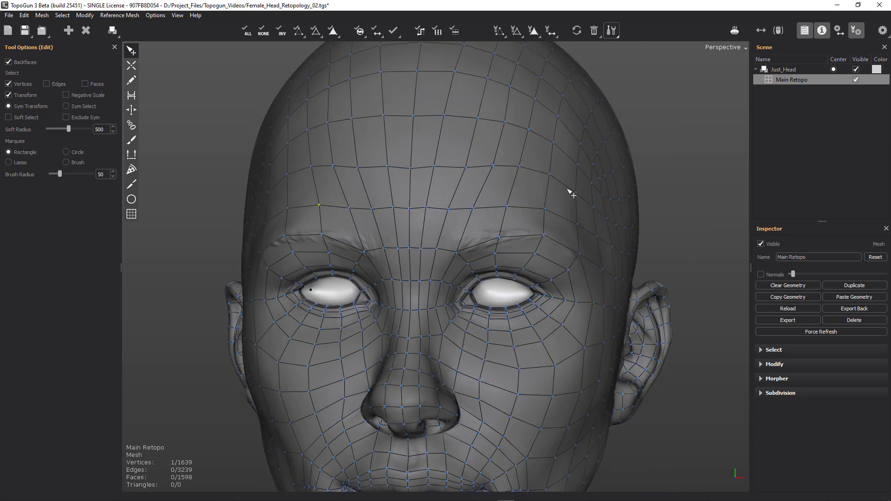
middle_click_drag(568, 189, 569, 191, "alt")
left_click_drag(435, 168, 439, 170)
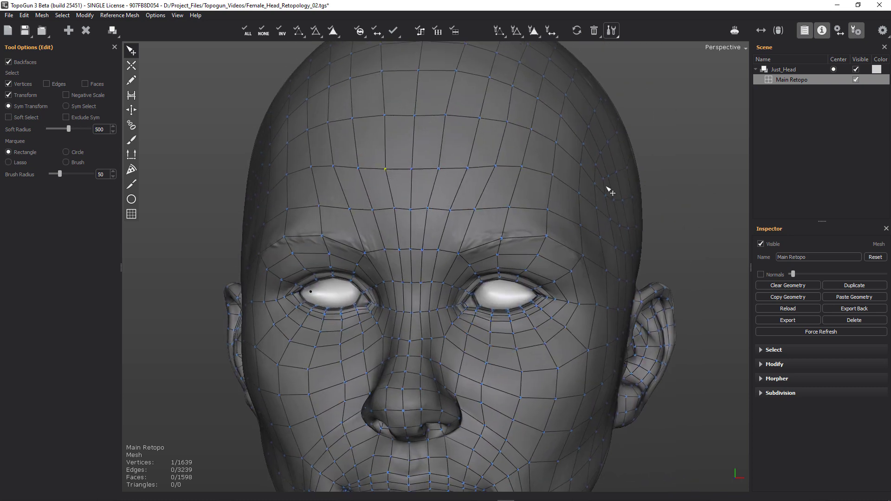
middle_click_drag(608, 191, 655, 168)
scroll(581, 157, "down", 4)
scroll(604, 193, "up", 1)
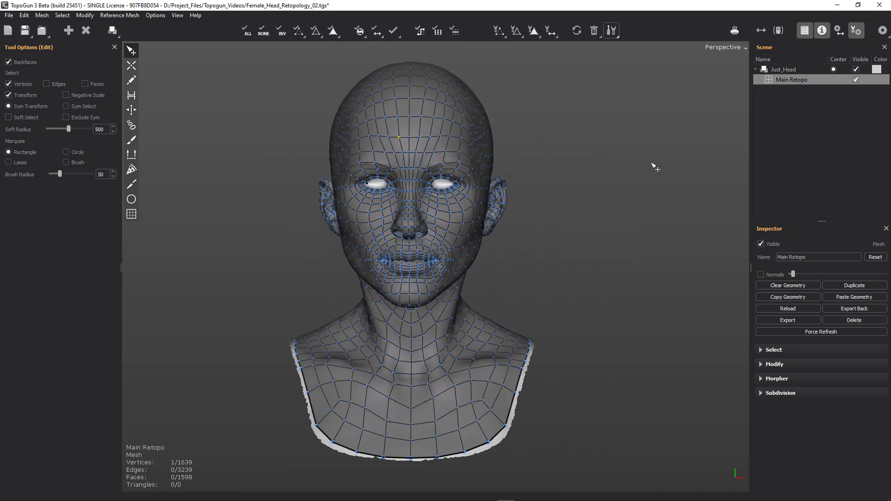